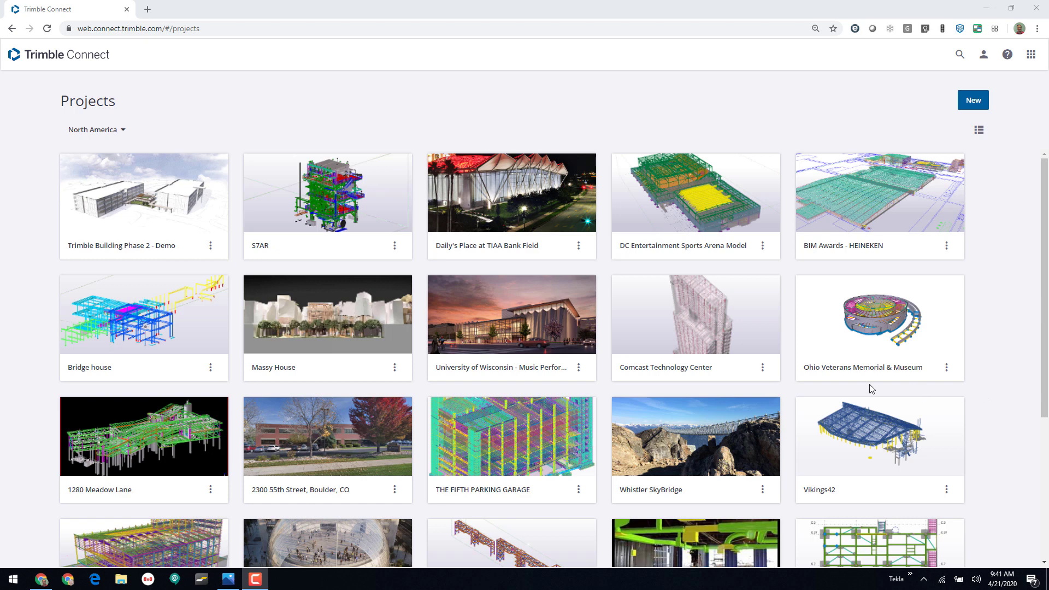
# Open Drawings > AssemblyDrawings in the Trimble Building Phase 2 - Demo project.
pyautogui.click(198, 210)
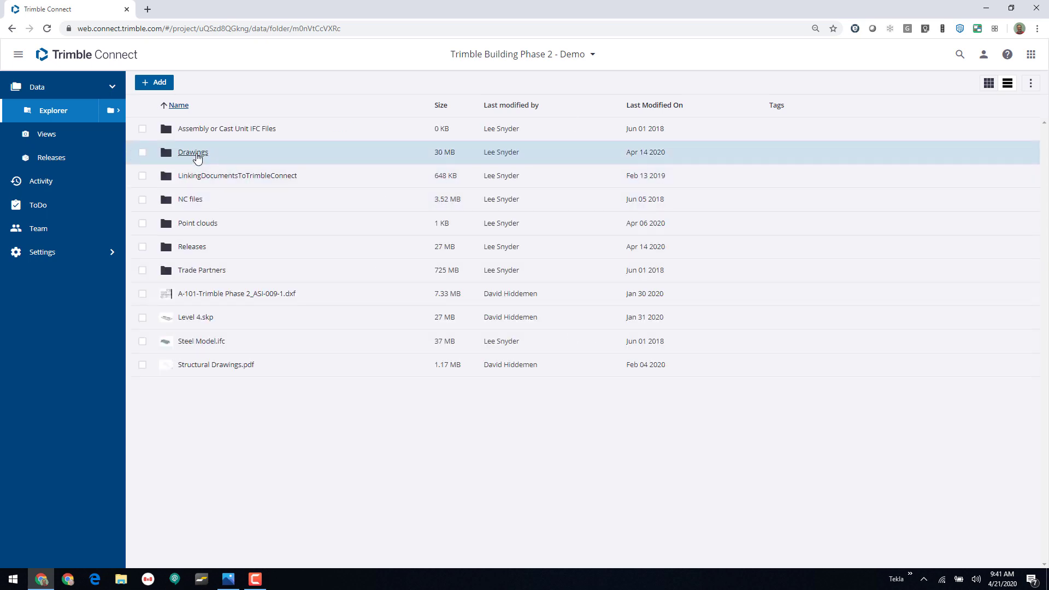
pyautogui.click(197, 158)
pyautogui.click(211, 129)
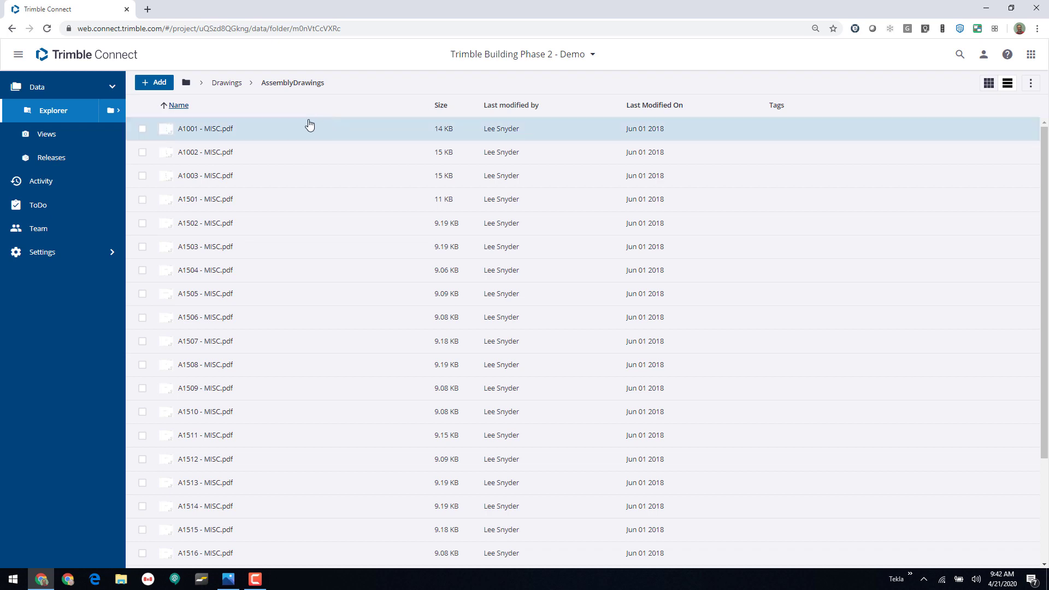
# Select A1001 - MISC.pdf, add a tag with a person's name, then remove that tag.
pyautogui.click(142, 129)
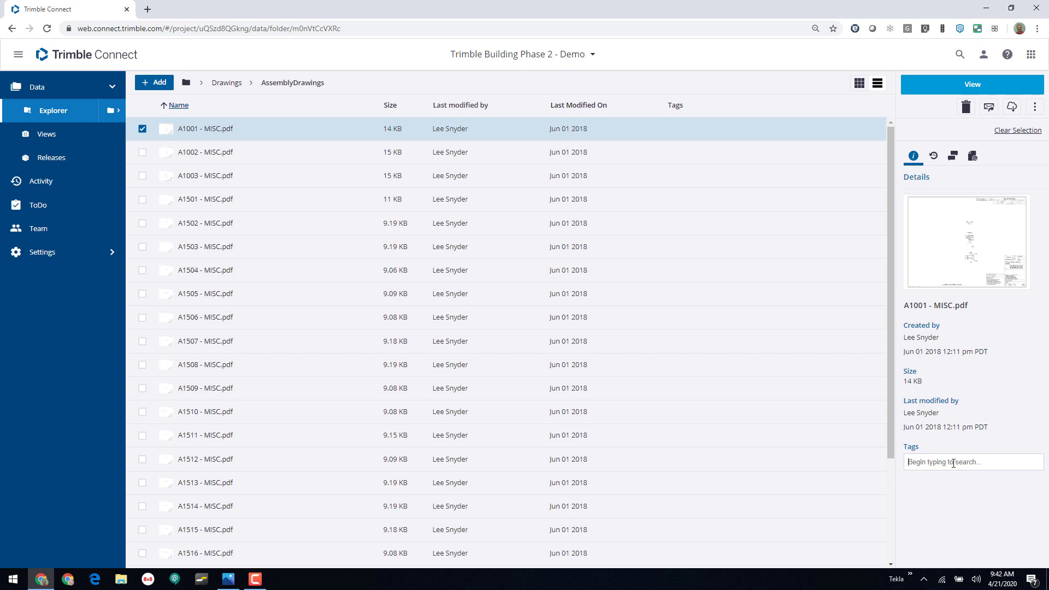
pyautogui.press('Return')
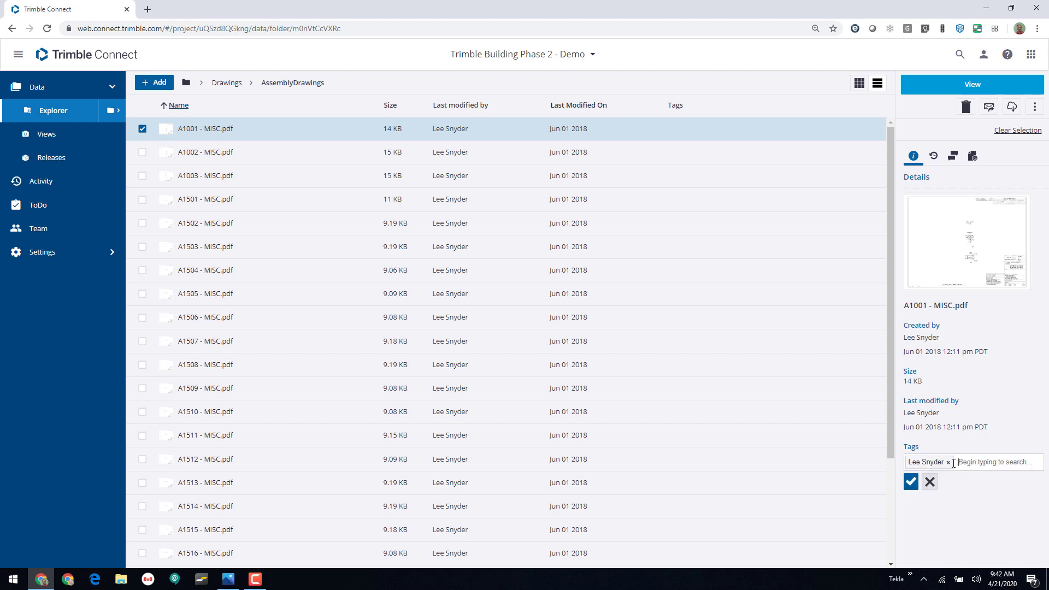
pyautogui.click(910, 483)
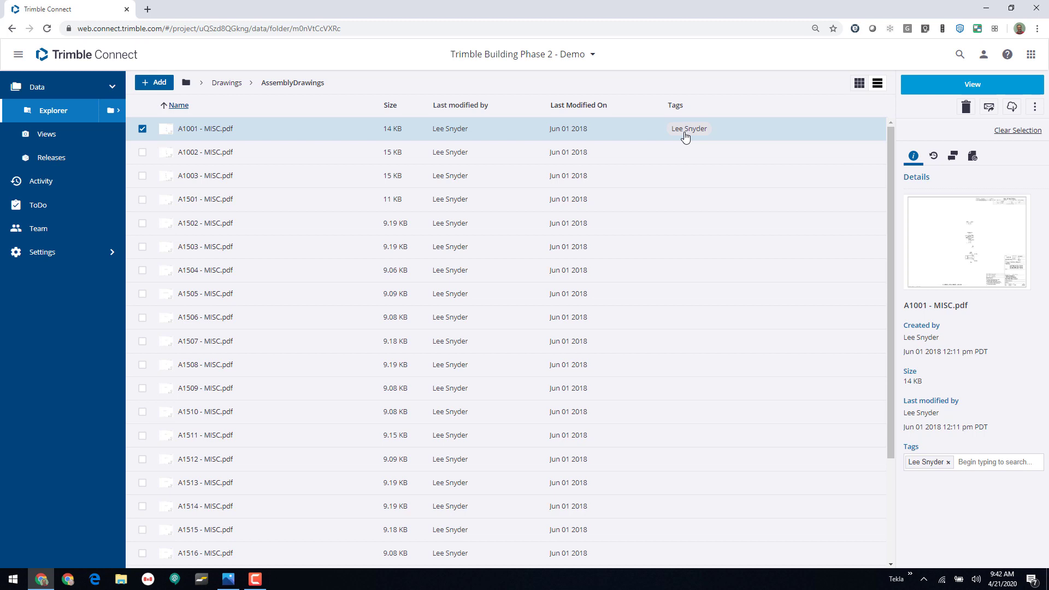
pyautogui.click(950, 464)
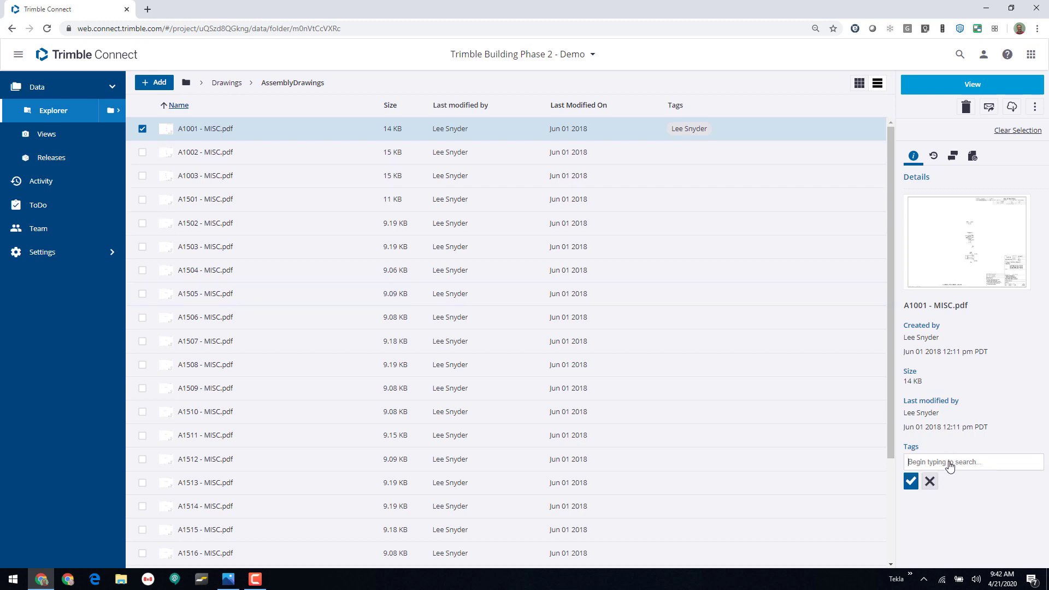
pyautogui.click(911, 482)
# Deselect the file and go to Company Administration from the user menu.
pyautogui.click(143, 129)
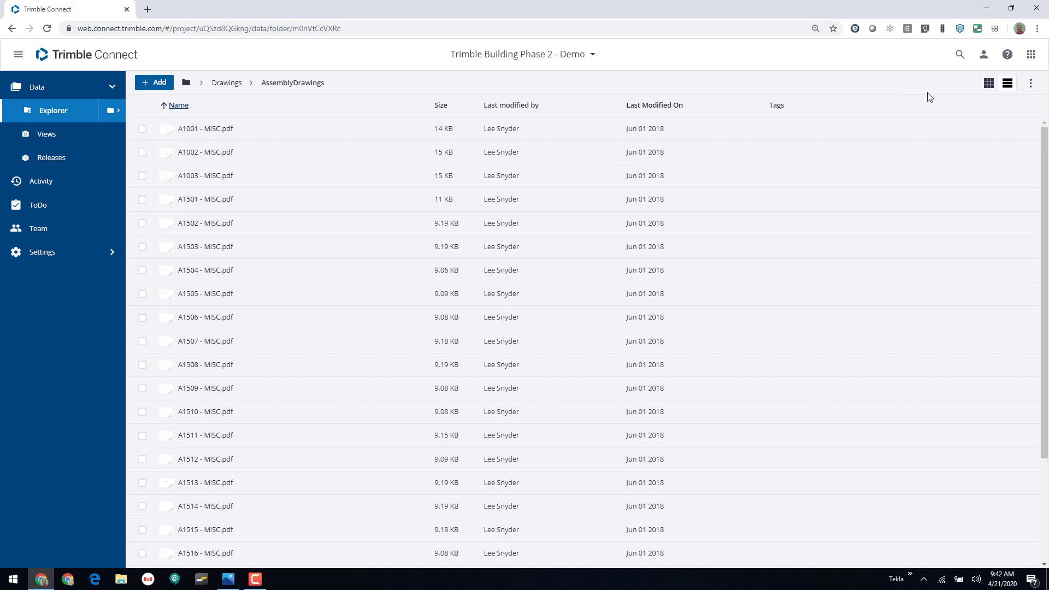
pyautogui.click(984, 56)
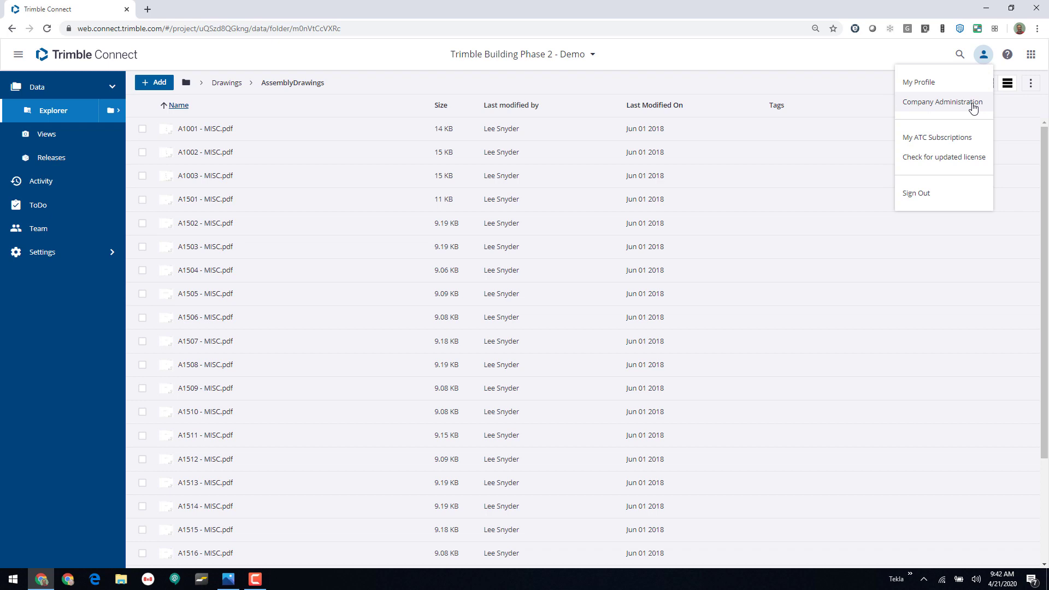
pyautogui.click(952, 105)
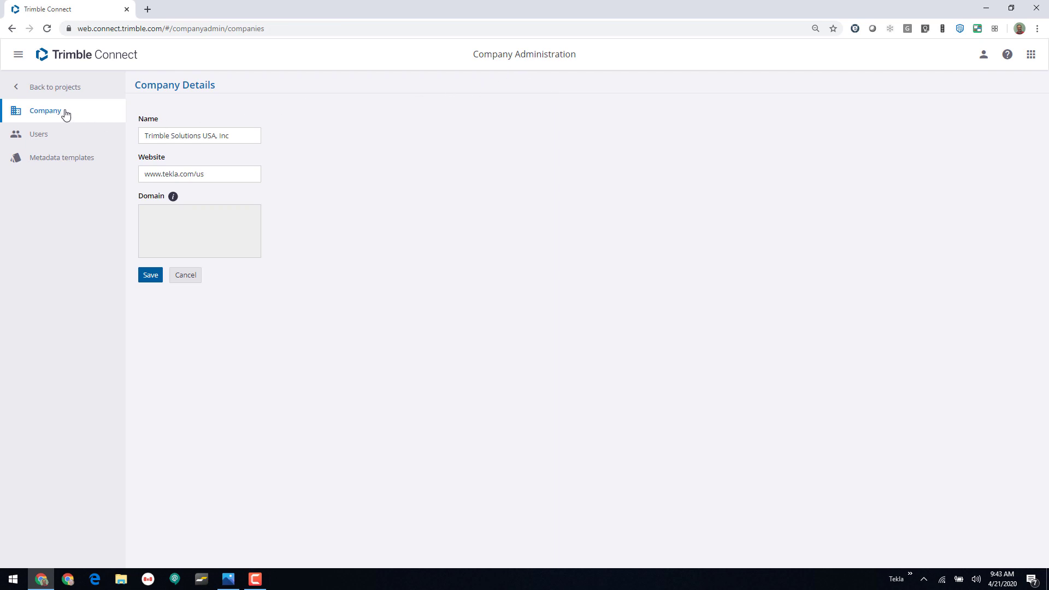
# Show the Metadata templates library and view a screenshot of it.
pyautogui.click(64, 162)
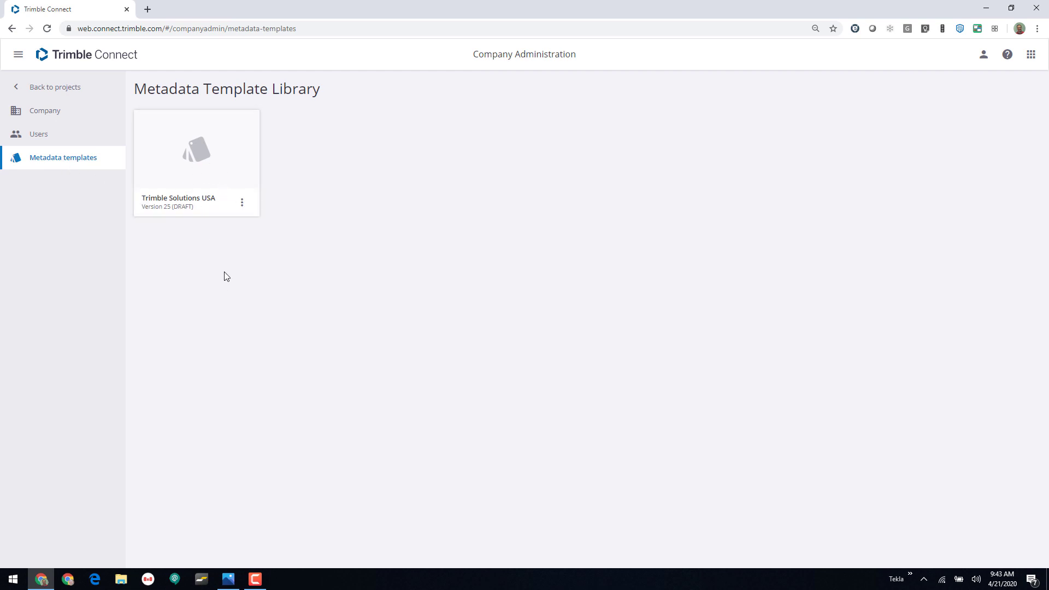
pyautogui.click(229, 579)
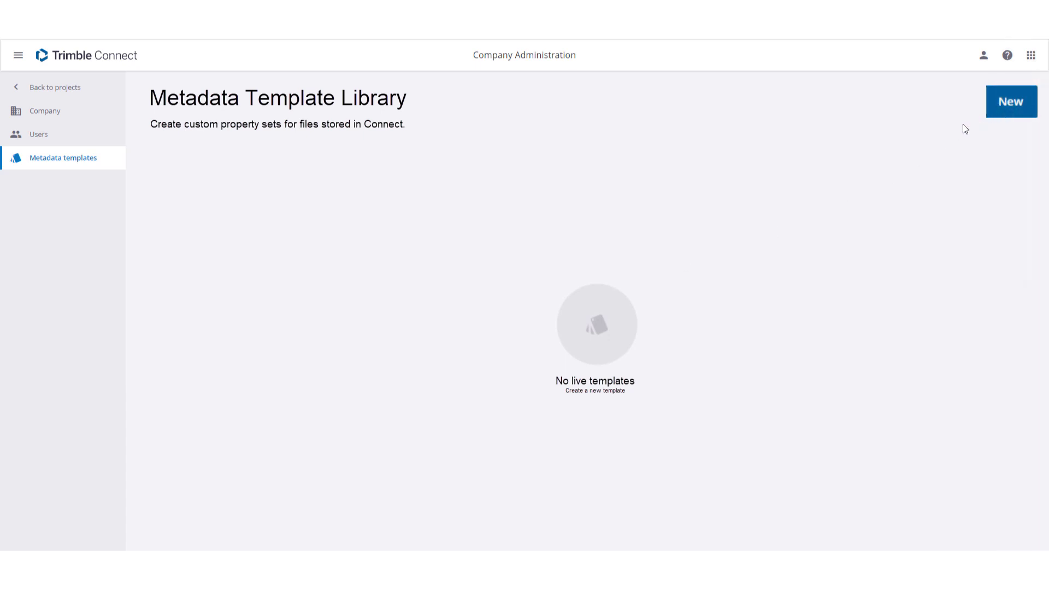
pyautogui.press('super')
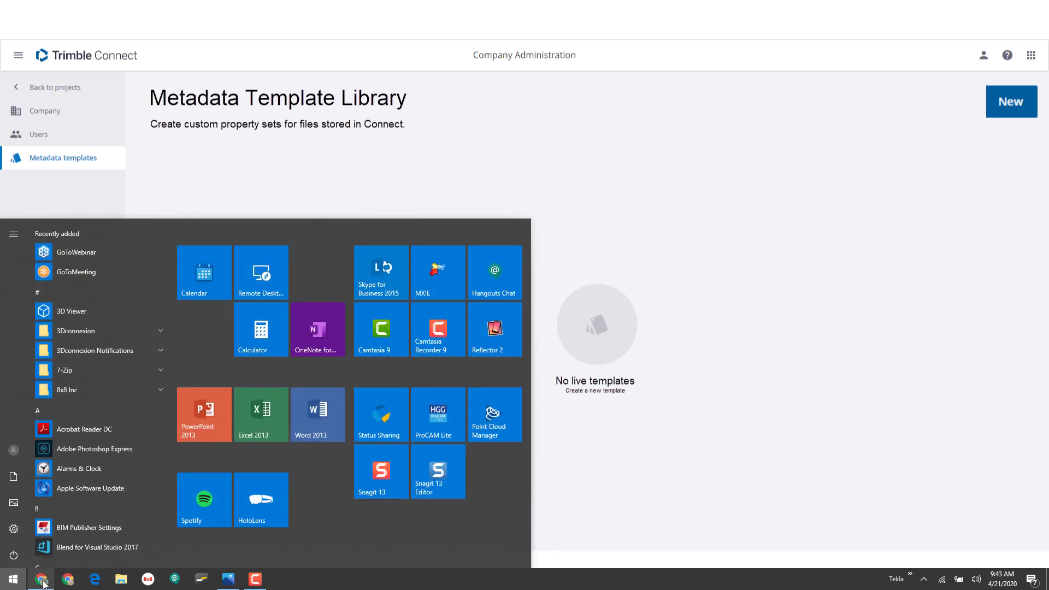
# Return to Chrome and open the Trimble Solutions USA template card.
pyautogui.click(41, 579)
pyautogui.click(211, 140)
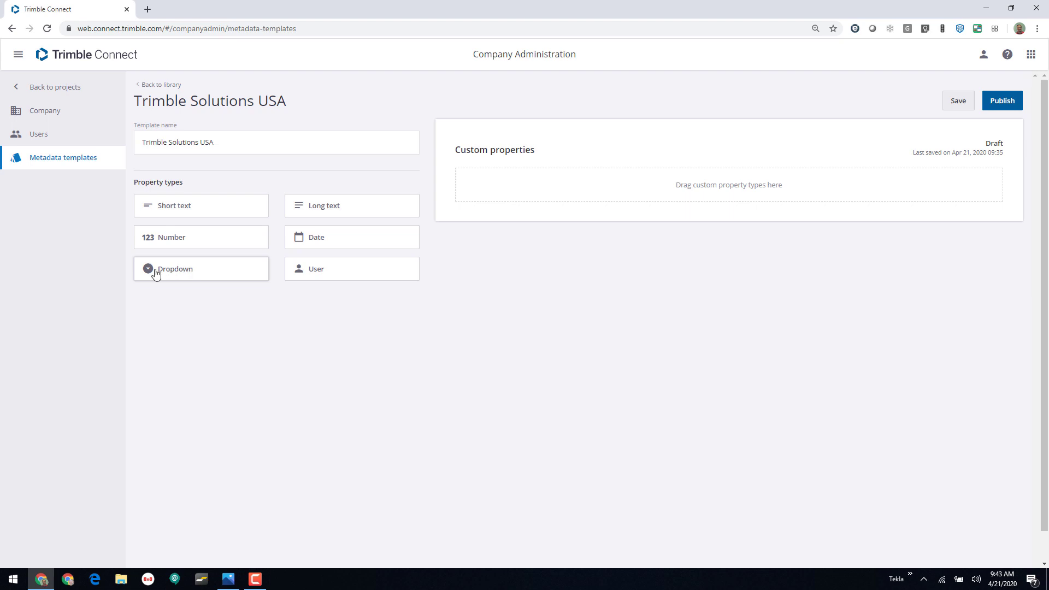
# Add a dropdown titled Approval Status with options Approved, Approved as noted, Revise and Resubmit, Oh Hold.
pyautogui.moveTo(156, 273); pyautogui.dragTo(612, 196)
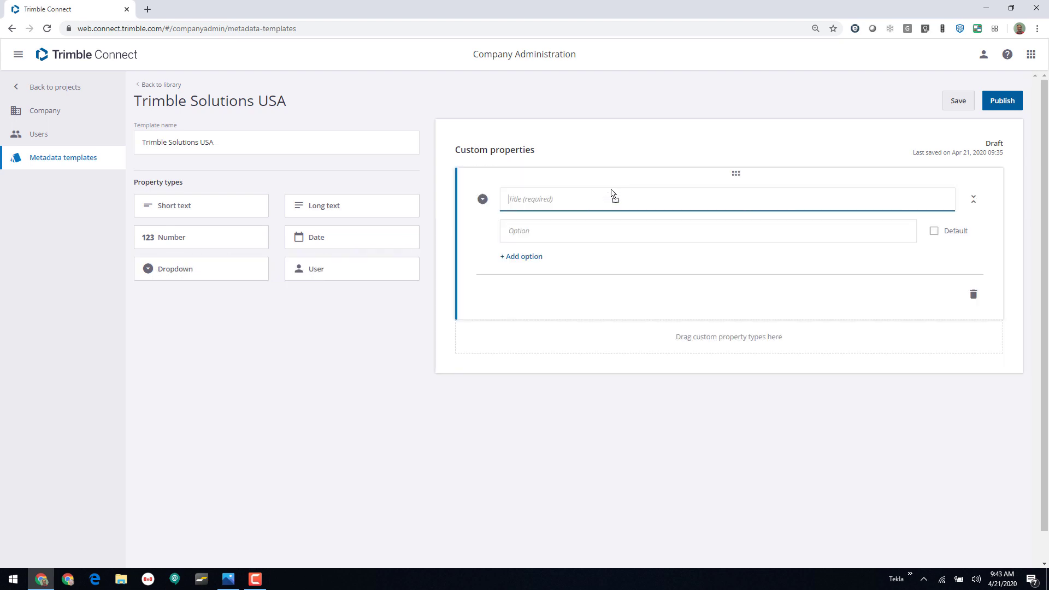
pyautogui.write('Approval Status')
pyautogui.click(586, 232)
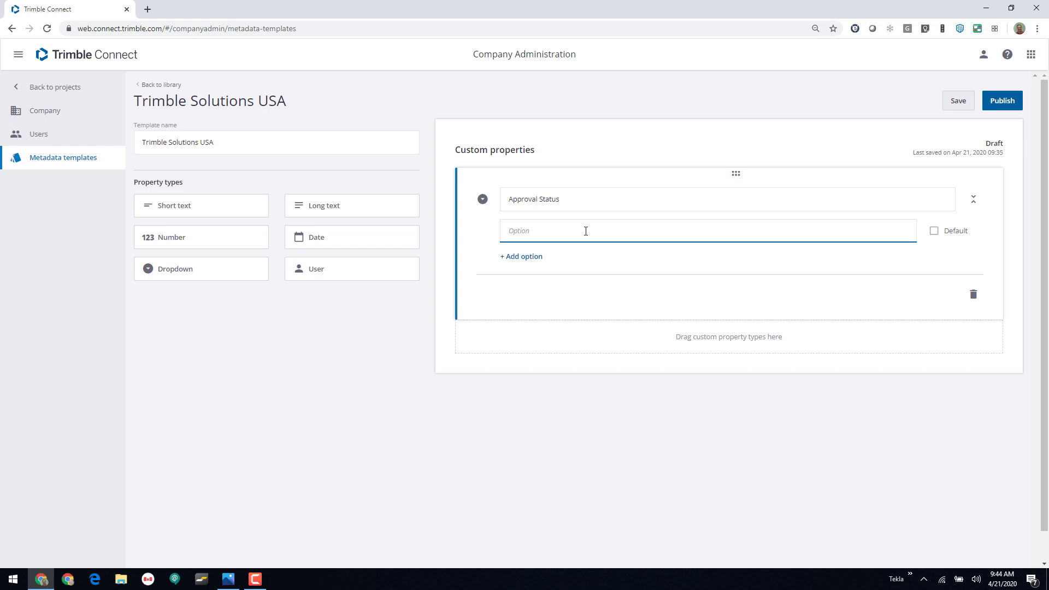
pyautogui.write('Approved')
pyautogui.click(536, 256)
pyautogui.write('Approvae')
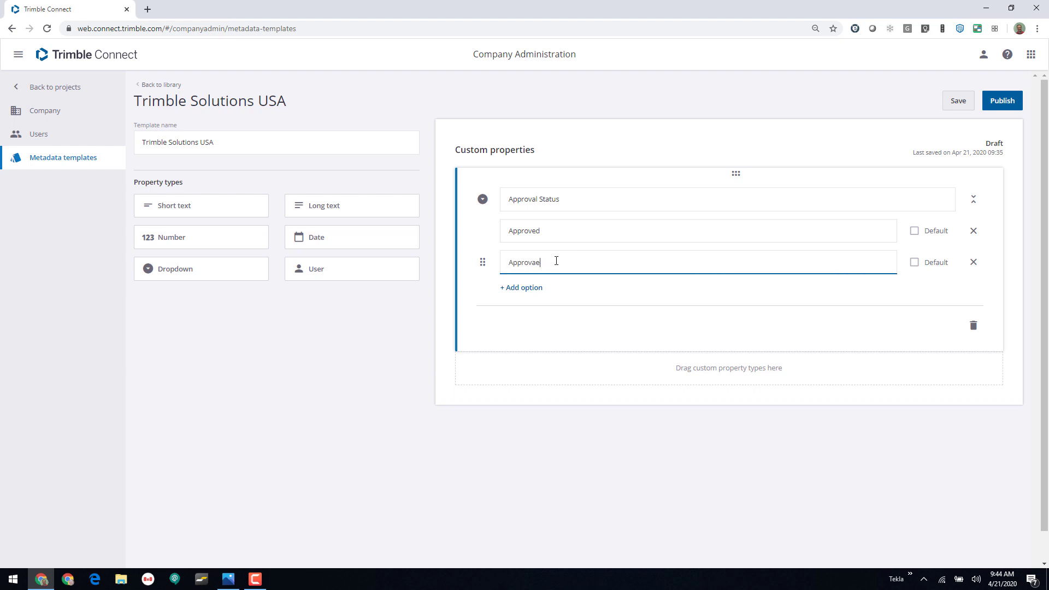
pyautogui.press('BackSpace')
pyautogui.press('BackSpace')
pyautogui.write('ed as noted')
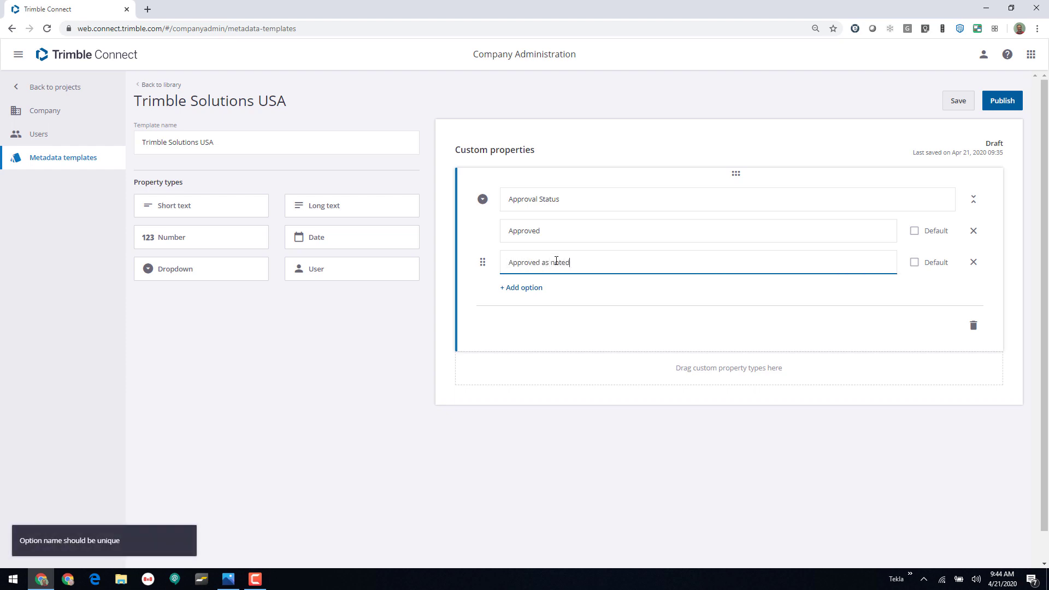
pyautogui.click(521, 300)
pyautogui.write('Re')
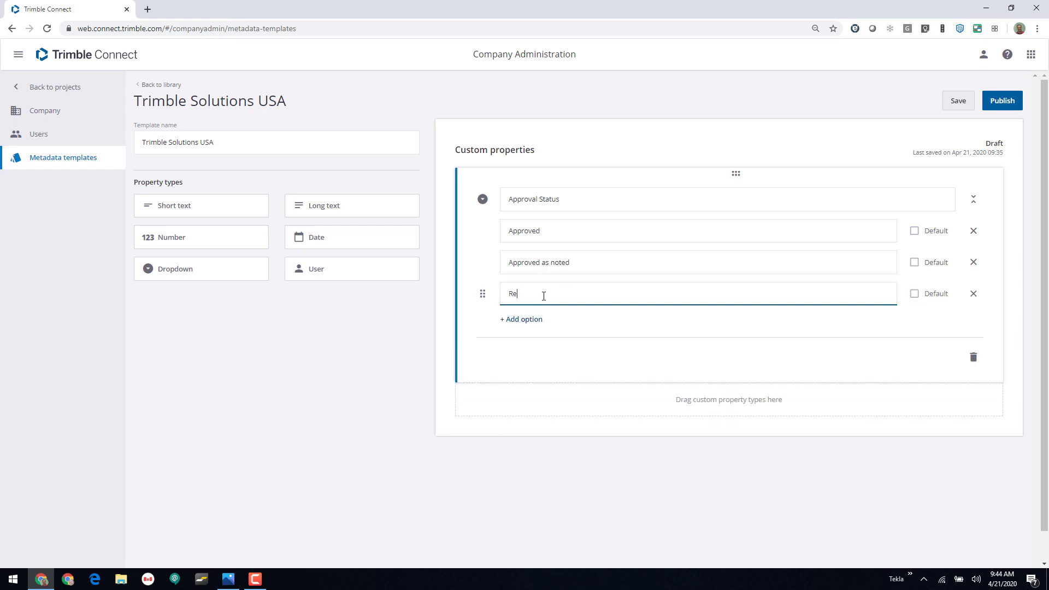
pyautogui.write('vise and Resubmit')
pyautogui.click(544, 319)
pyautogui.write('Oh Hold')
pyautogui.press('Tab')
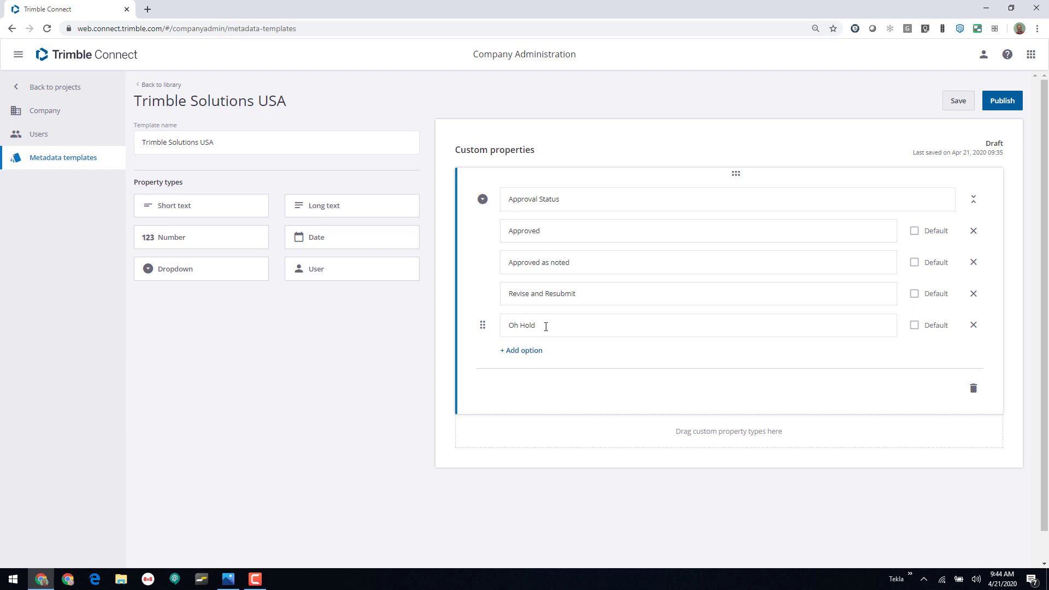
# Add a long-text property 'Reviewer Comments' and a user property 'Reviewed By'.
pyautogui.moveTo(325, 206); pyautogui.dragTo(684, 450)
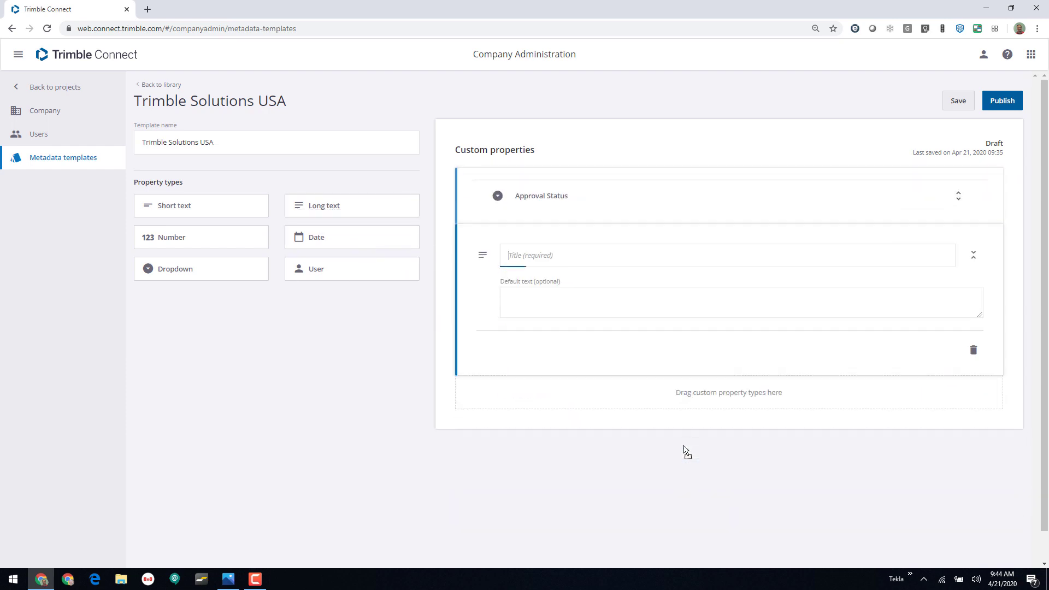
pyautogui.write('R')
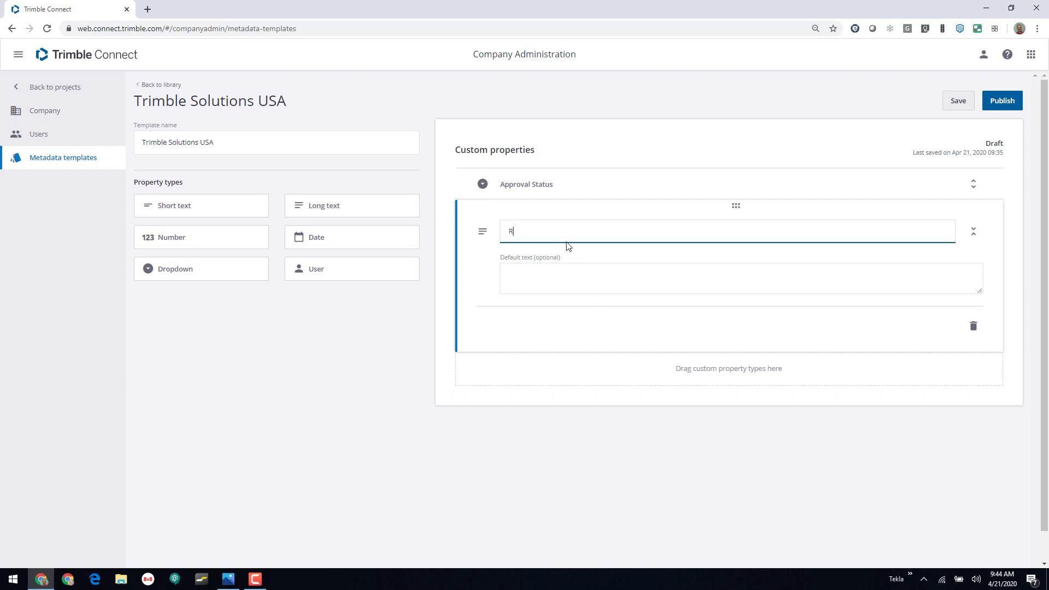
pyautogui.write('eviewer Comments')
pyautogui.moveTo(317, 277); pyautogui.dragTo(687, 377)
pyautogui.write('Reviewe')
pyautogui.press('BackSpace')
pyautogui.write('d By')
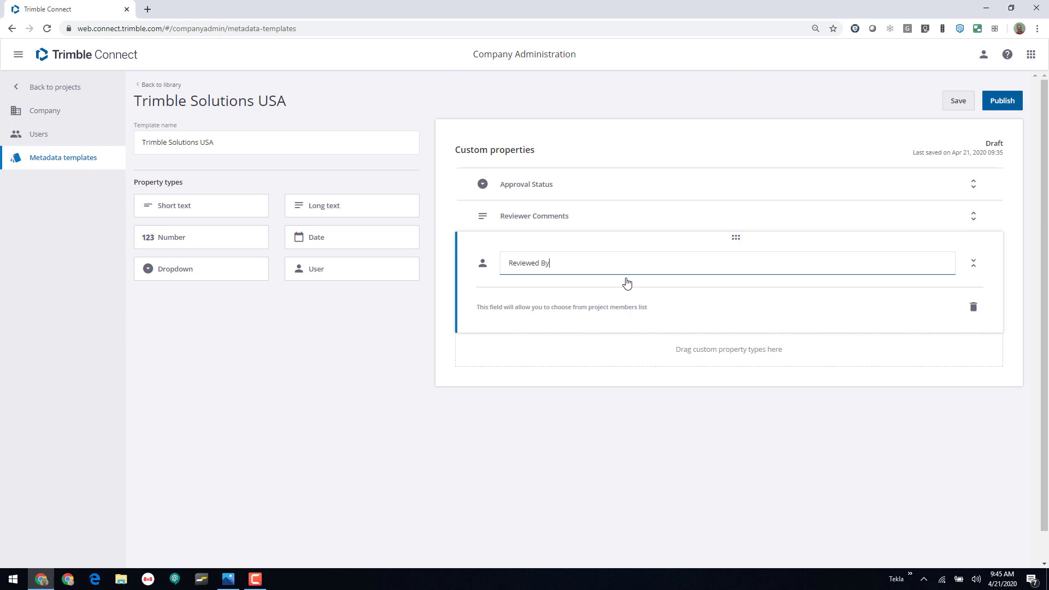
# Add a date property titled Review Date, then save and publish the template.
pyautogui.moveTo(311, 237); pyautogui.dragTo(609, 338)
pyautogui.write('R')
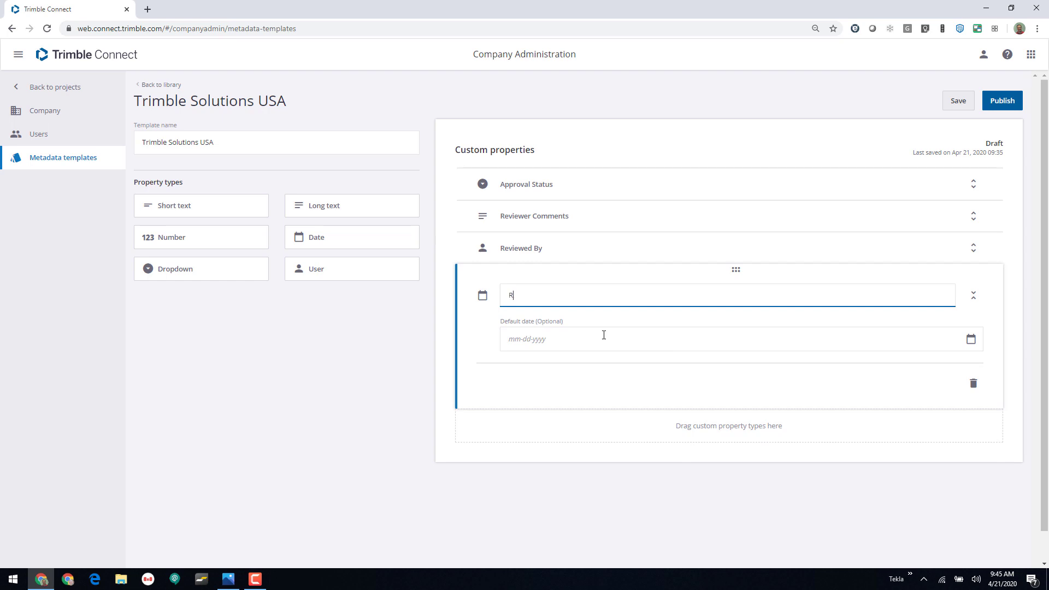
pyautogui.write('eview Date')
pyautogui.press('Return')
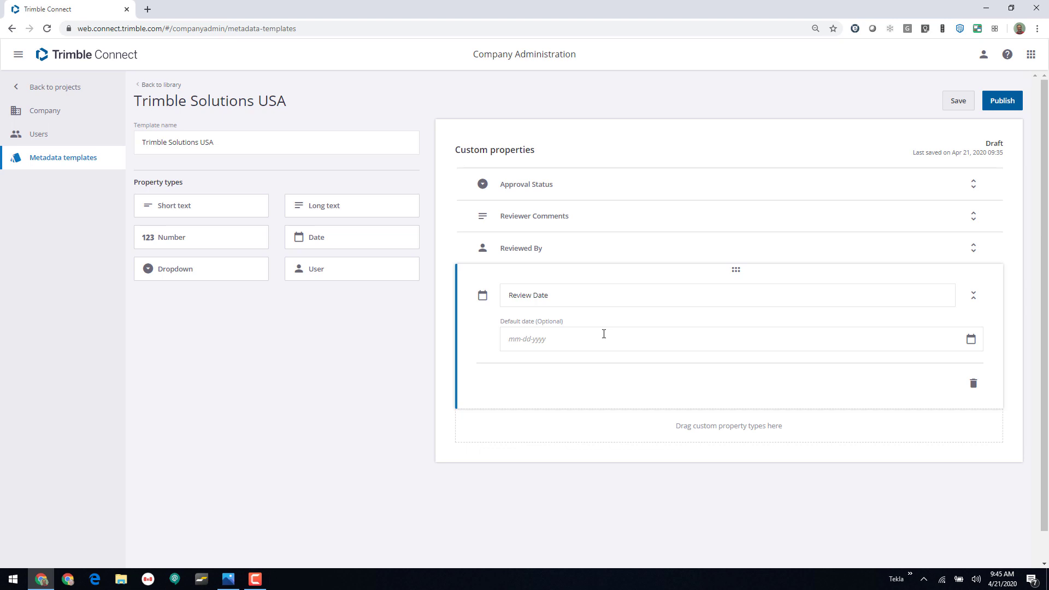
pyautogui.click(959, 104)
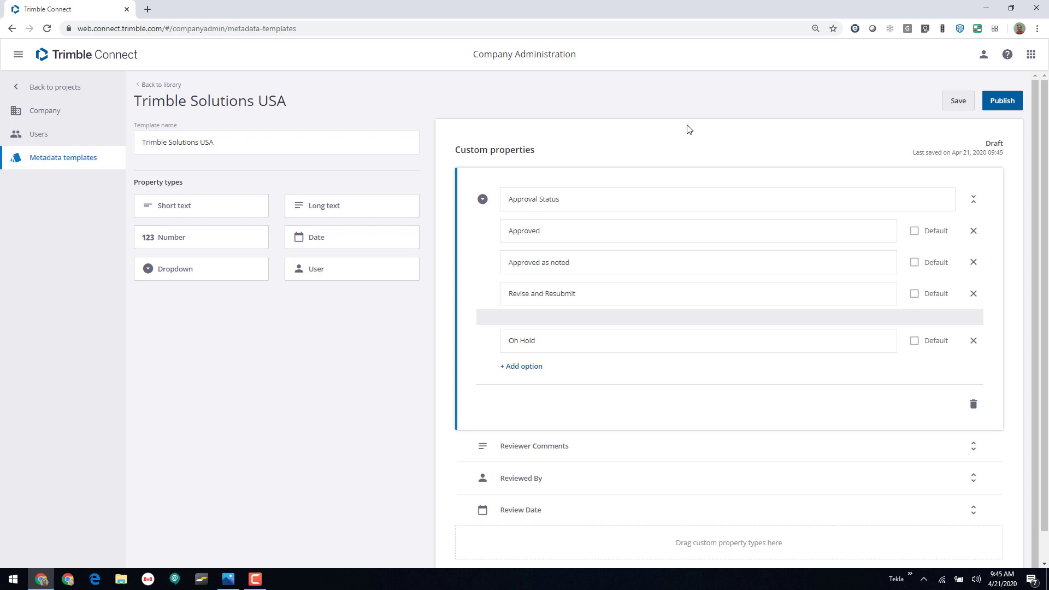
pyautogui.click(1002, 105)
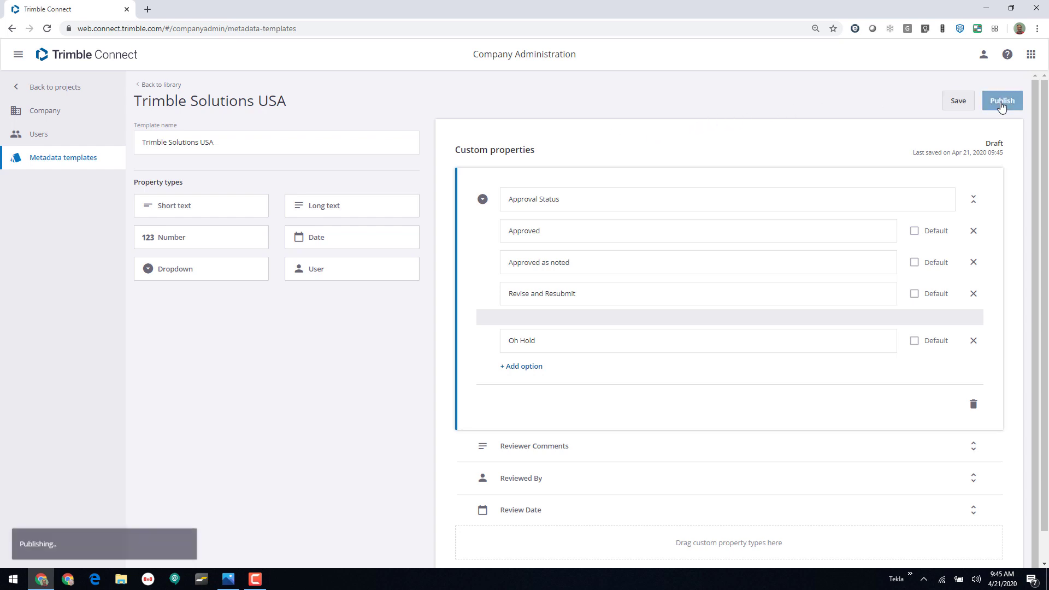
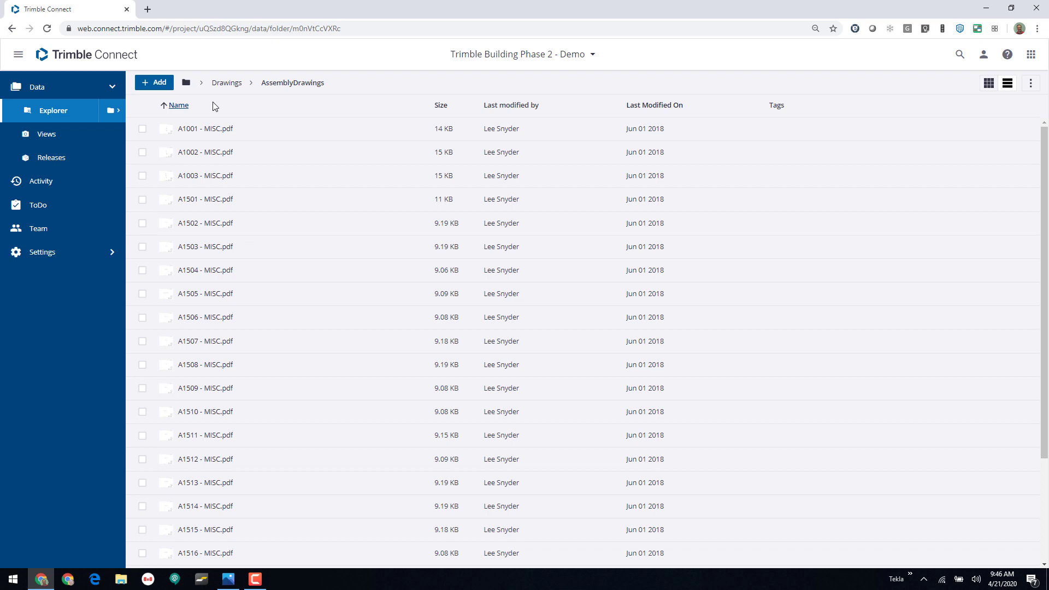
# In Project Details, set the project owner to Trimble Solutions USA, Inc and save it.
pyautogui.click(51, 257)
pyautogui.click(62, 208)
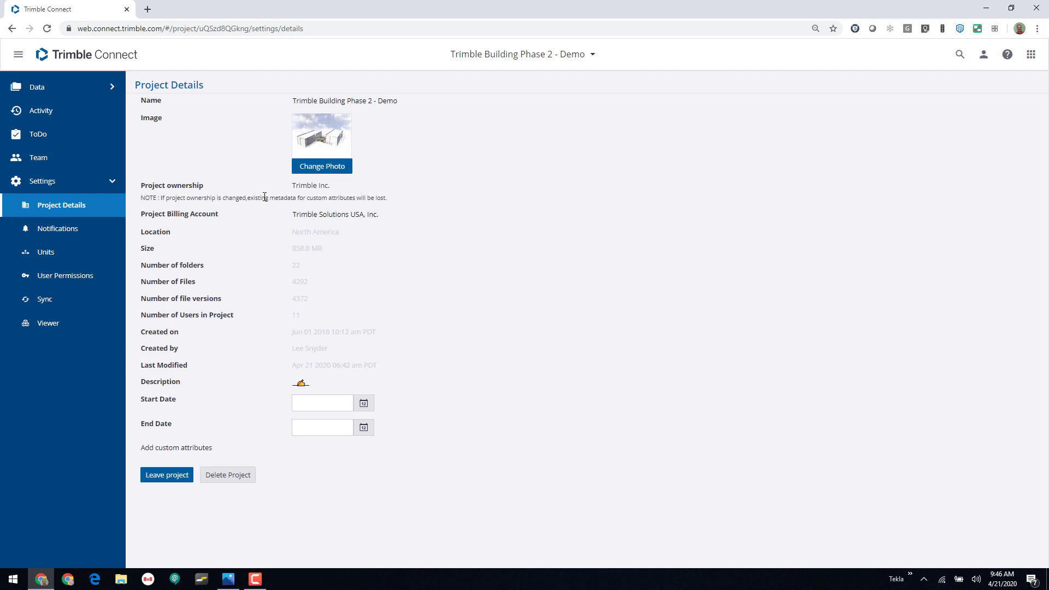
pyautogui.click(337, 187)
pyautogui.click(404, 190)
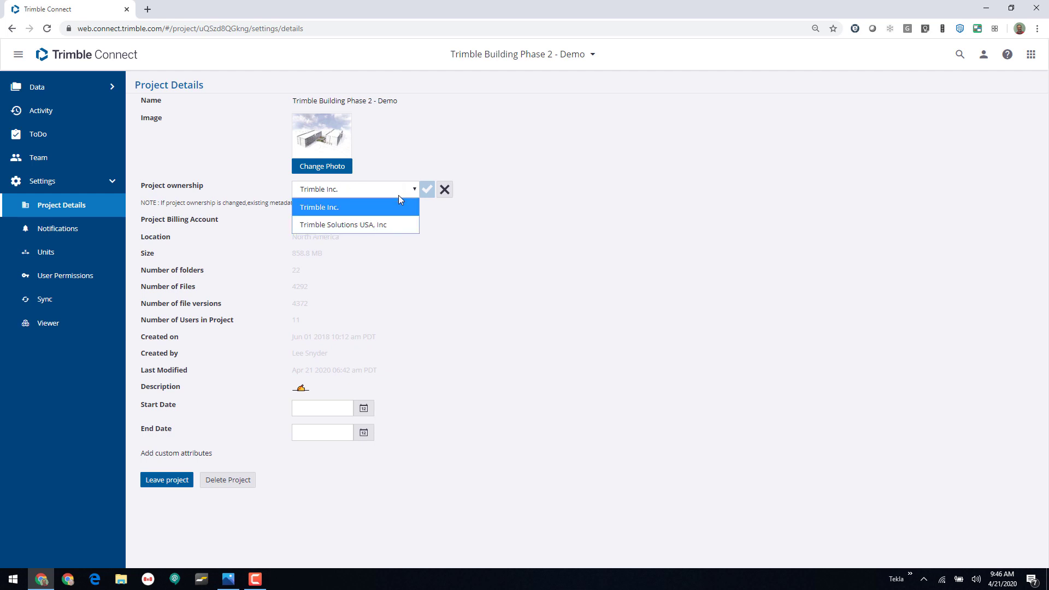
pyautogui.click(384, 225)
pyautogui.click(427, 190)
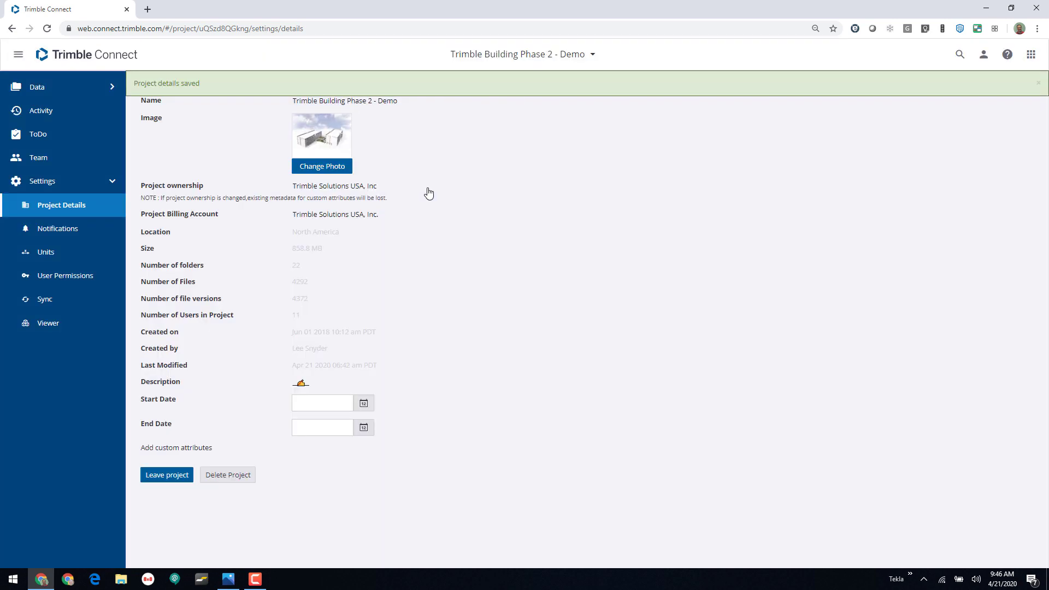
pyautogui.click(54, 89)
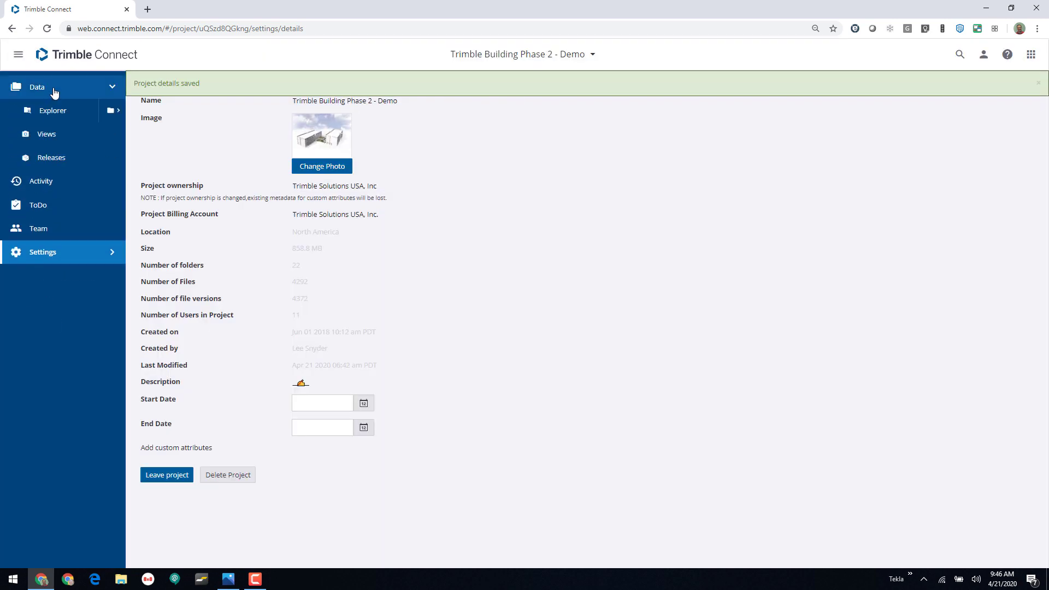
# Open the Drawings > AssemblyDrawings folder from the folder tree.
pyautogui.click(115, 110)
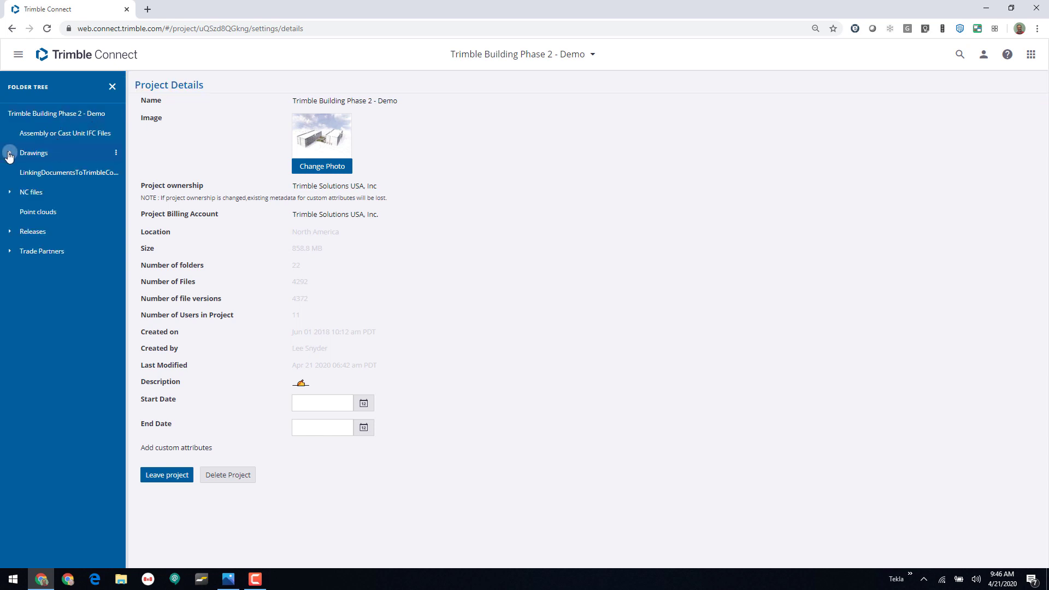
pyautogui.click(10, 154)
pyautogui.click(53, 175)
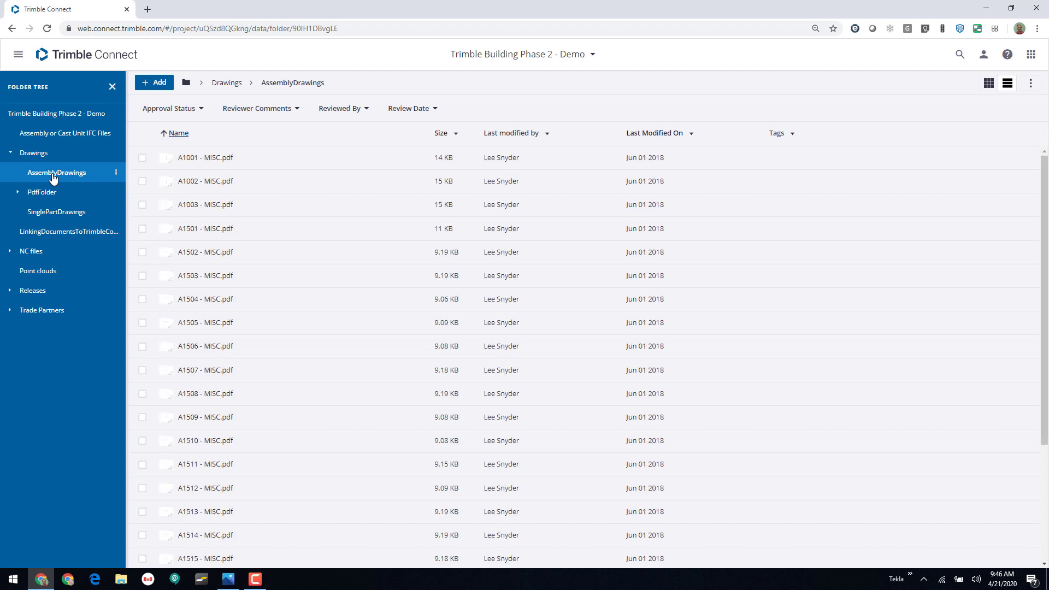
pyautogui.click(114, 88)
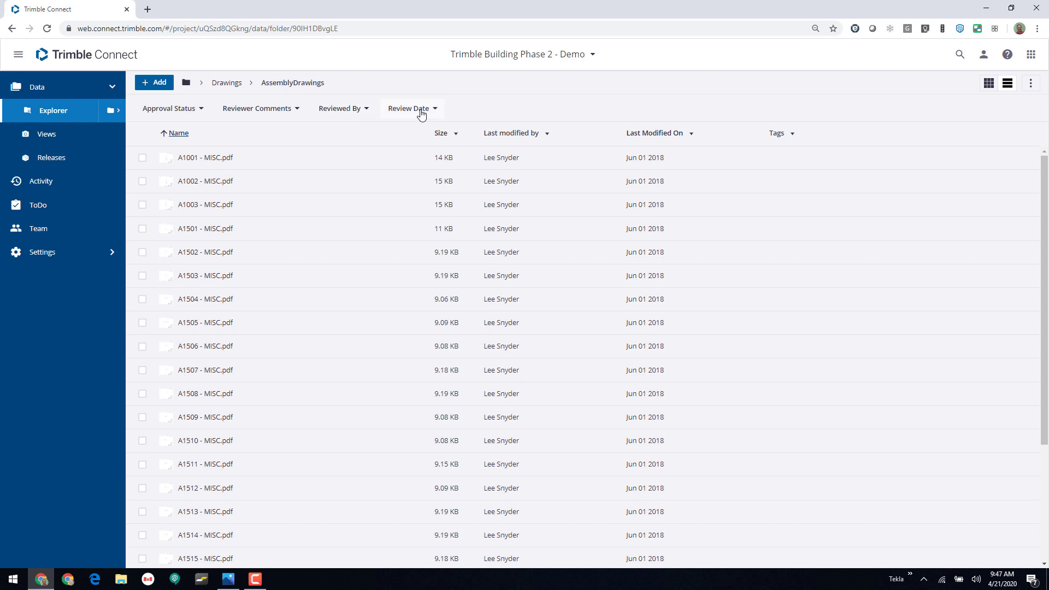
# Review the Approval Status, Reviewer Comments, Reviewed By and Review Date filters, then select A1001 - MISC.pdf.
pyautogui.click(199, 110)
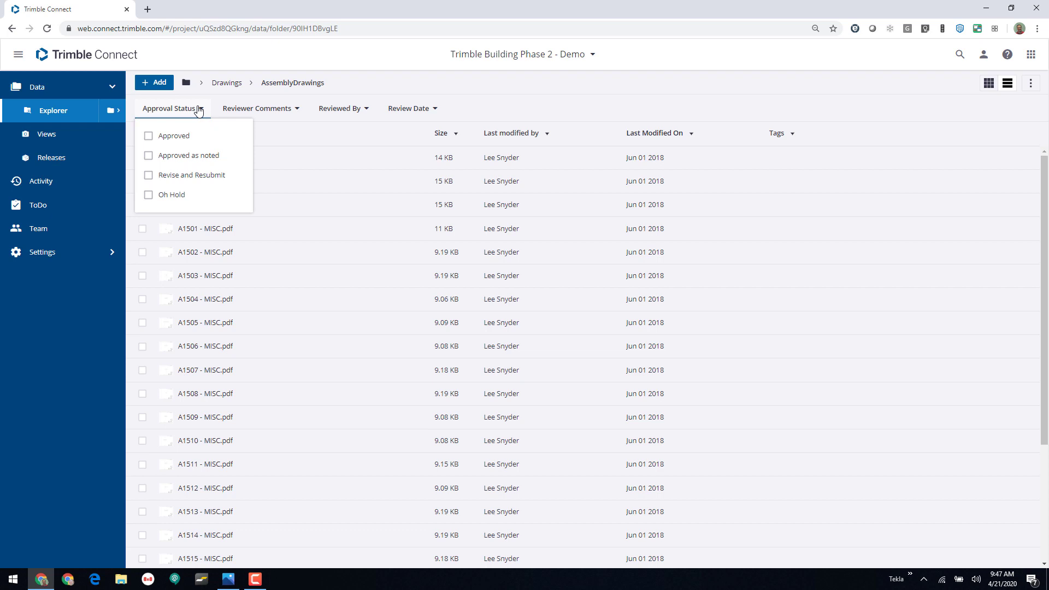
pyautogui.click(303, 111)
pyautogui.click(367, 110)
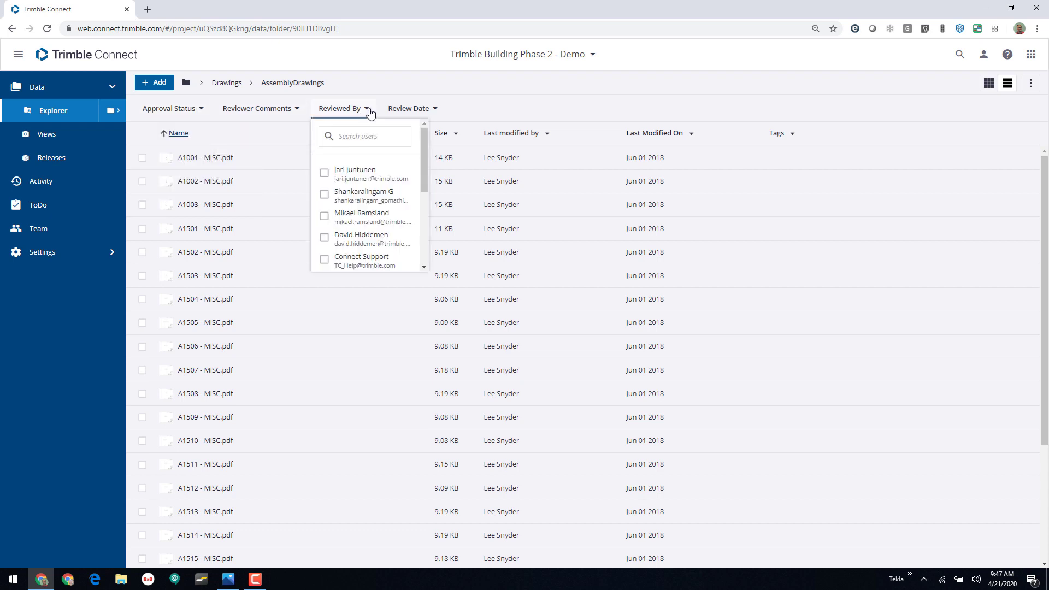
pyautogui.scroll(-5, 409, 192)
pyautogui.scroll(2, 411, 190)
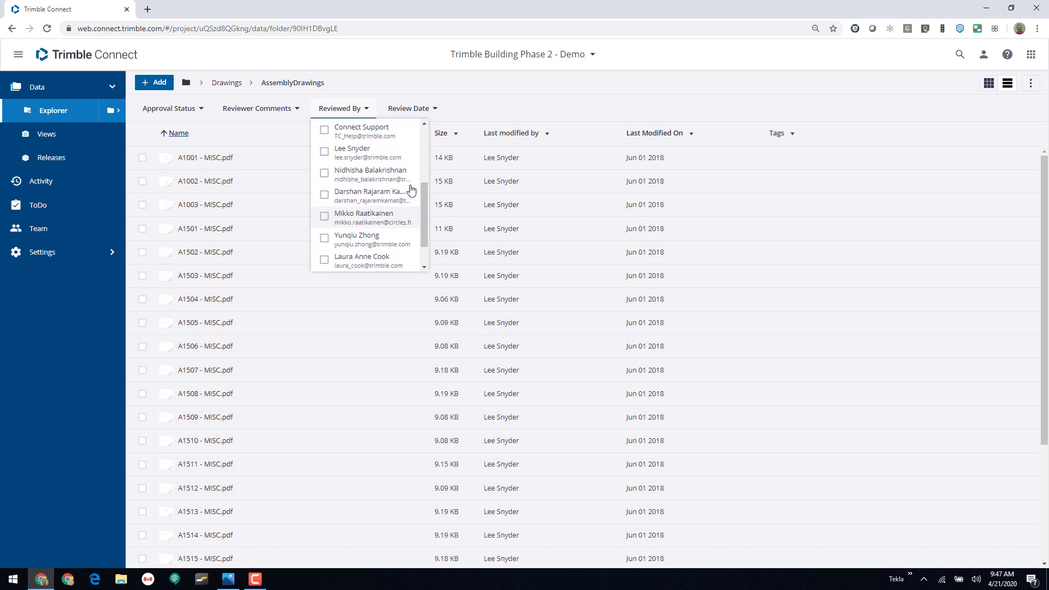
pyautogui.scroll(3, 411, 189)
pyautogui.click(436, 108)
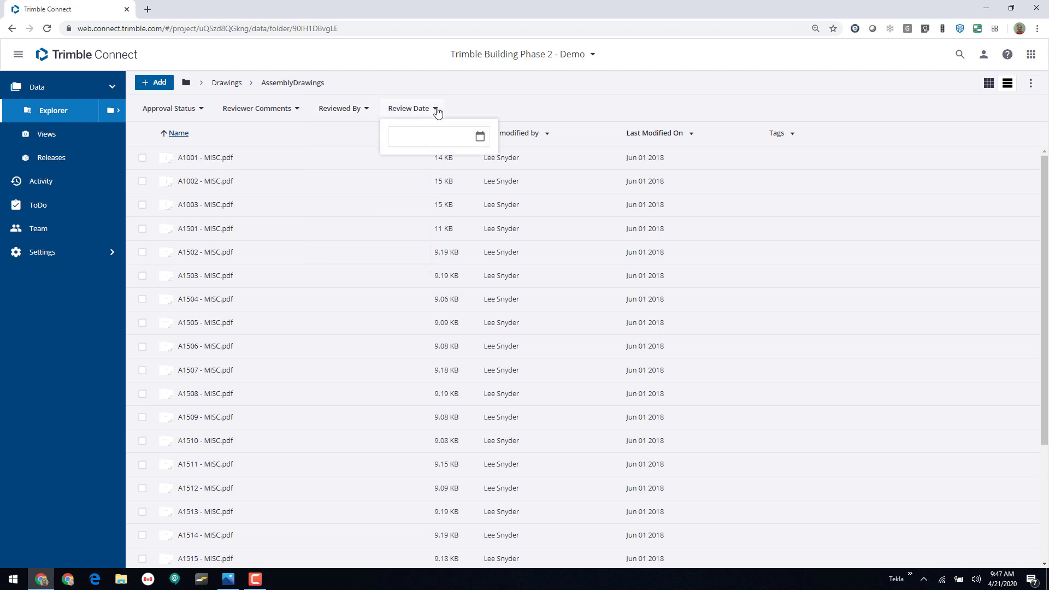
pyautogui.click(436, 109)
pyautogui.click(143, 160)
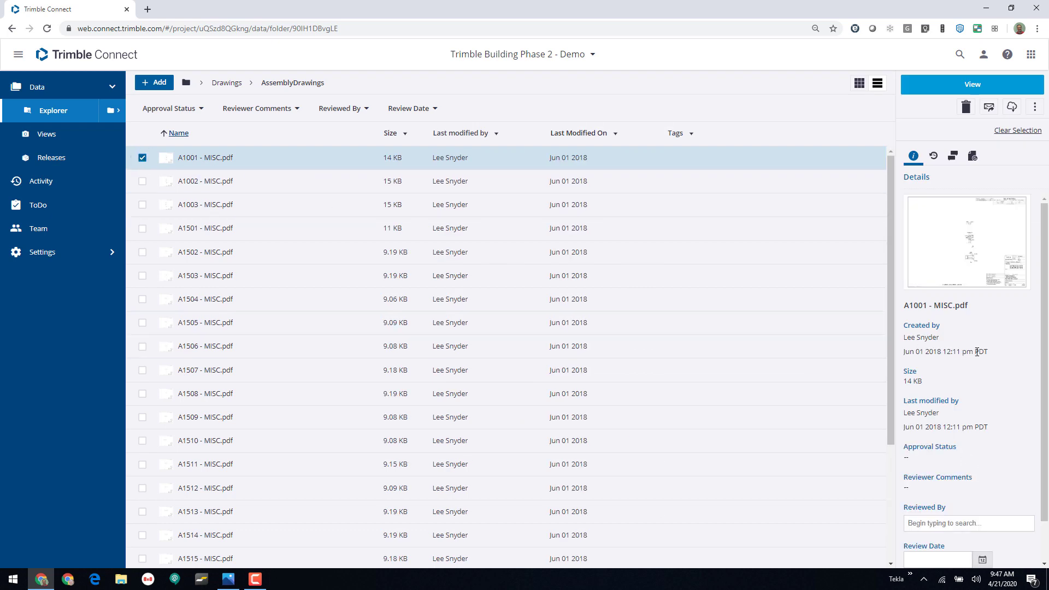
# Set A1001's Approval Status to 'Approved as noted' and its comment to 'See drawing notes'.
pyautogui.scroll(-1, 977, 352)
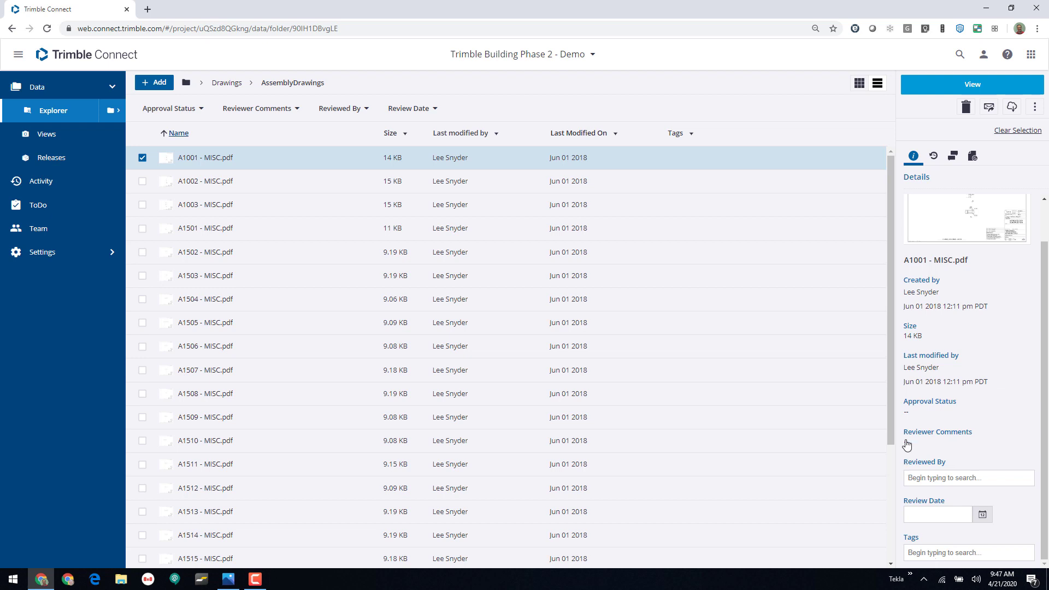
pyautogui.click(914, 414)
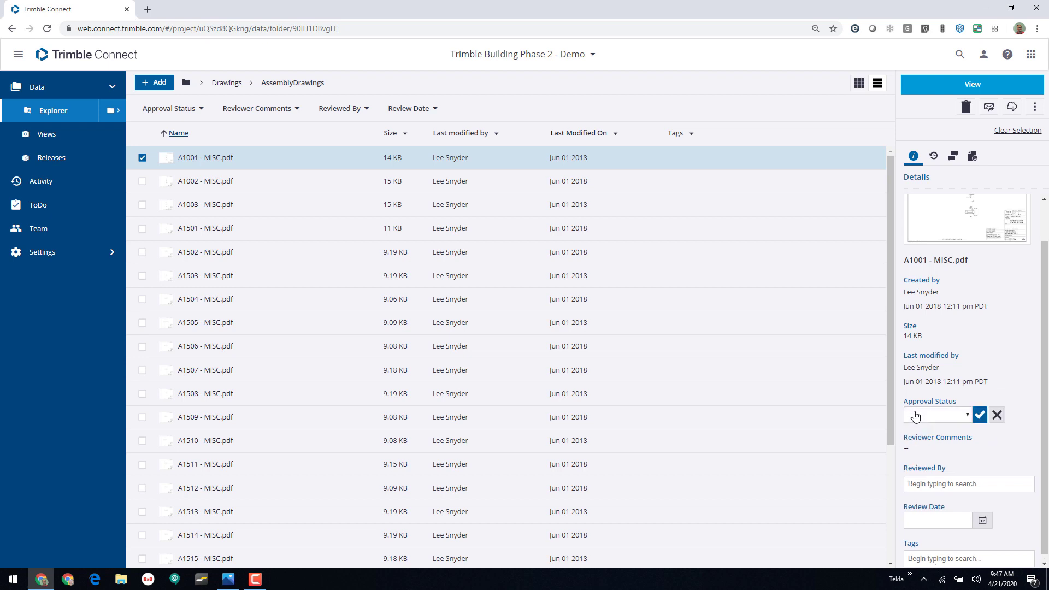
pyautogui.click(957, 416)
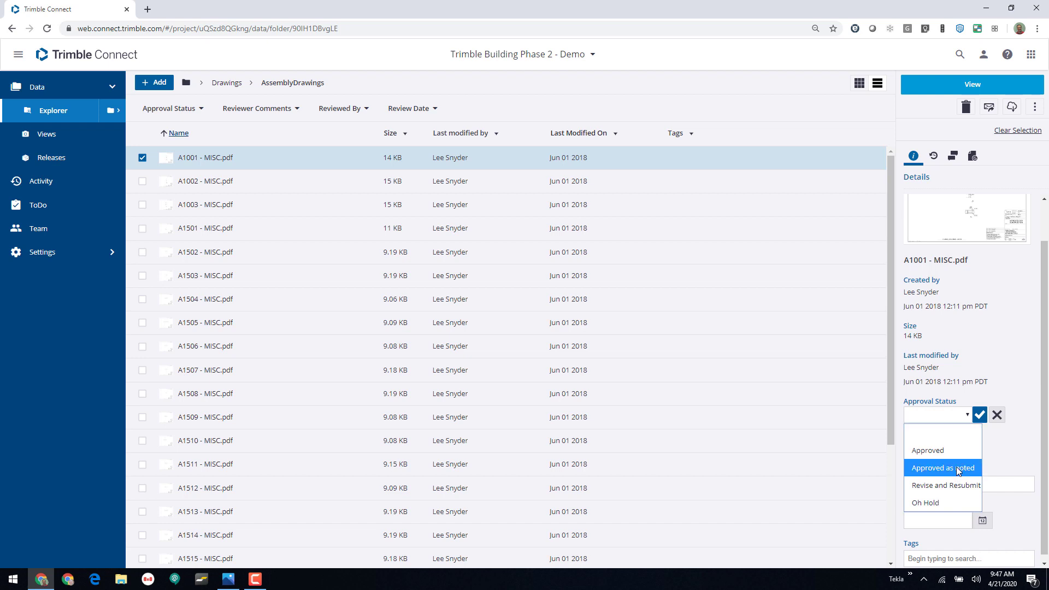
pyautogui.click(956, 469)
pyautogui.click(980, 415)
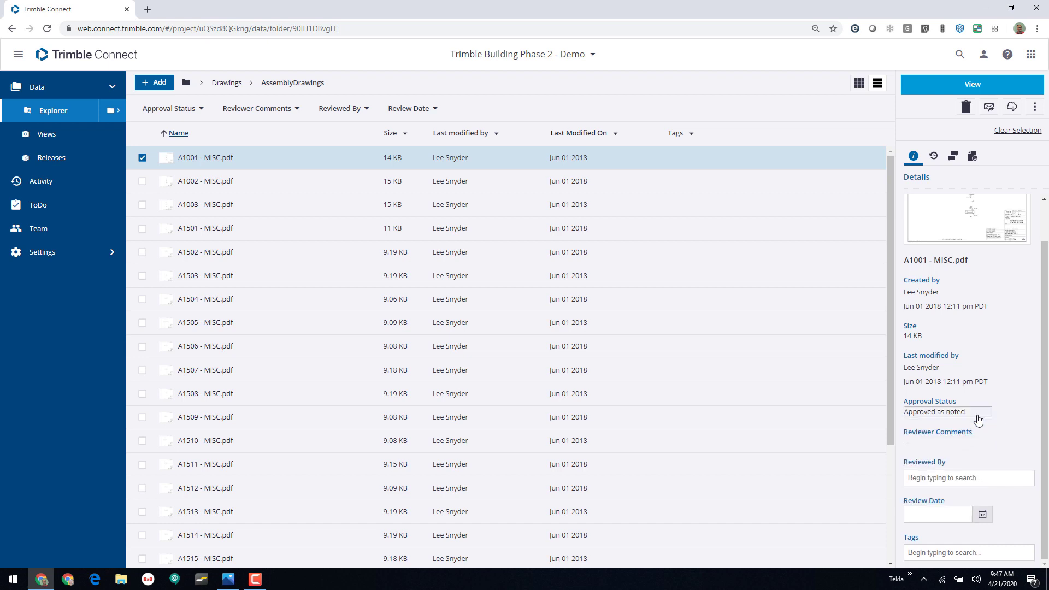
pyautogui.click(920, 446)
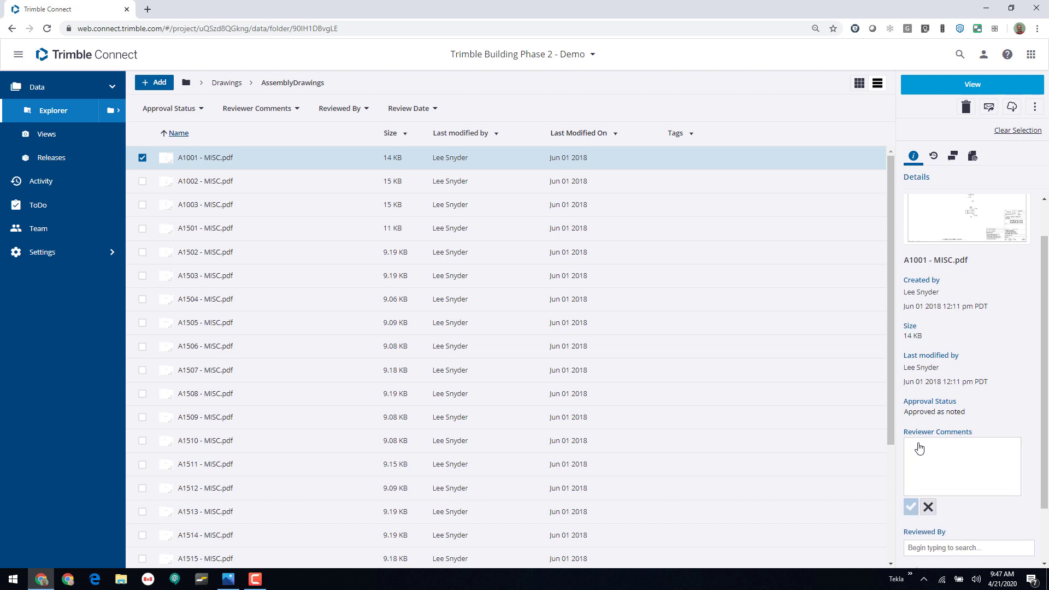
pyautogui.write('See drawing notes')
pyautogui.click(914, 508)
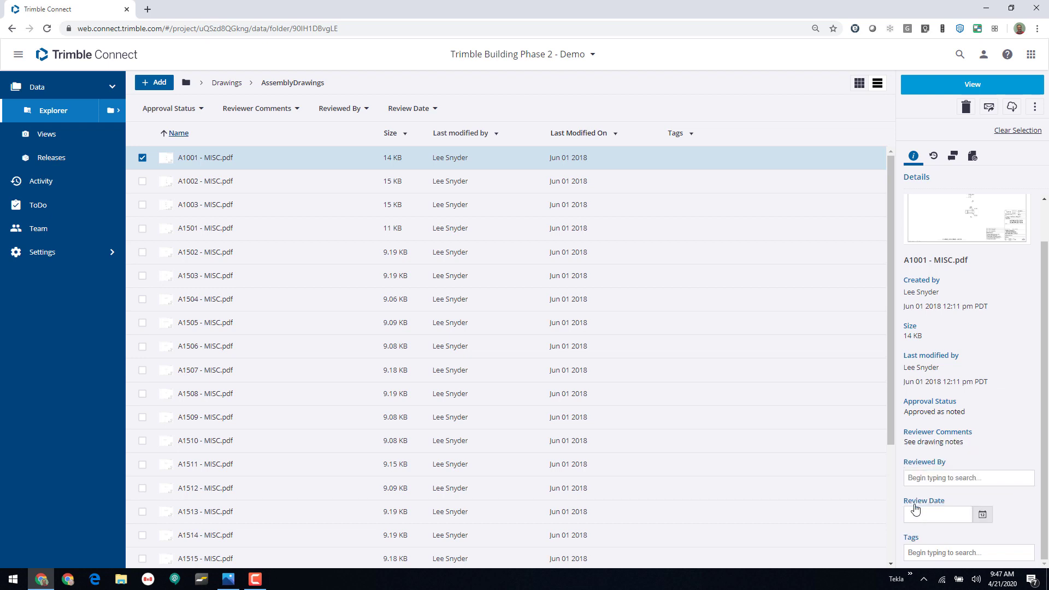
# Set A1001's review date to 4/21/2020, assign the suggested reviewer, and deselect the file.
pyautogui.click(983, 514)
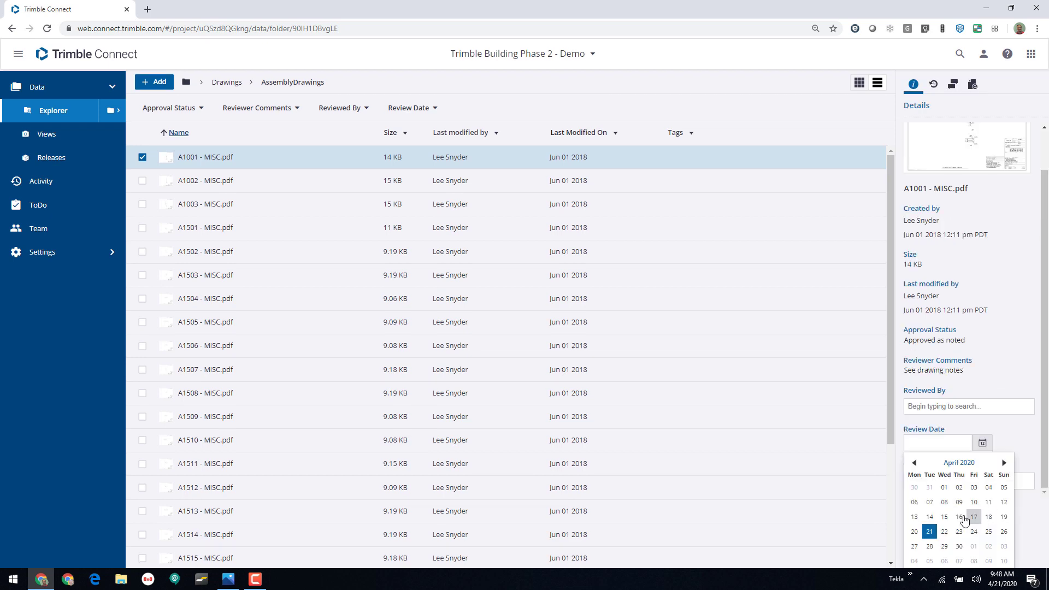
pyautogui.click(930, 533)
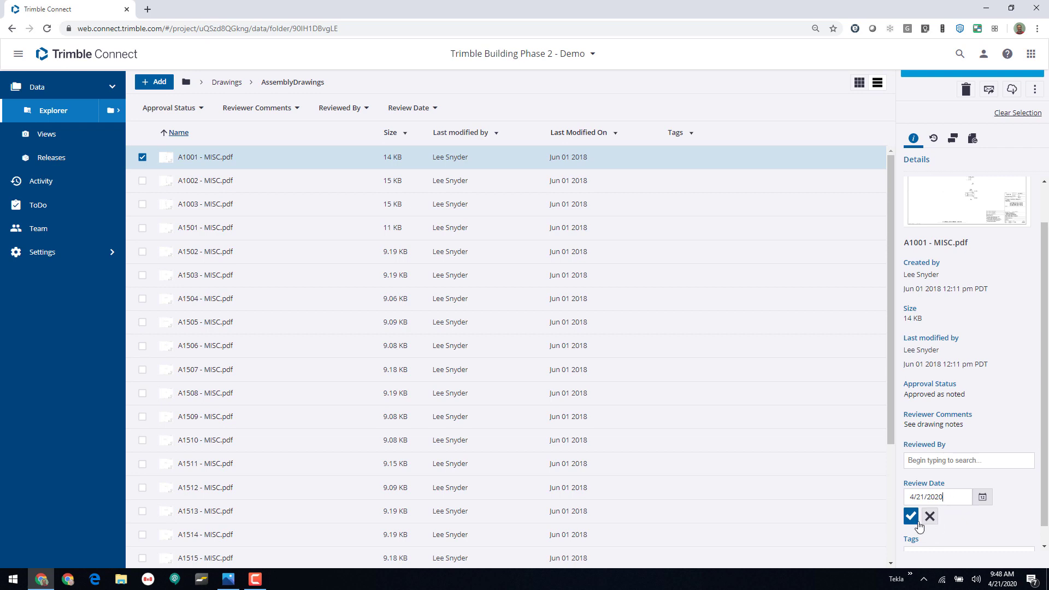
pyautogui.click(912, 517)
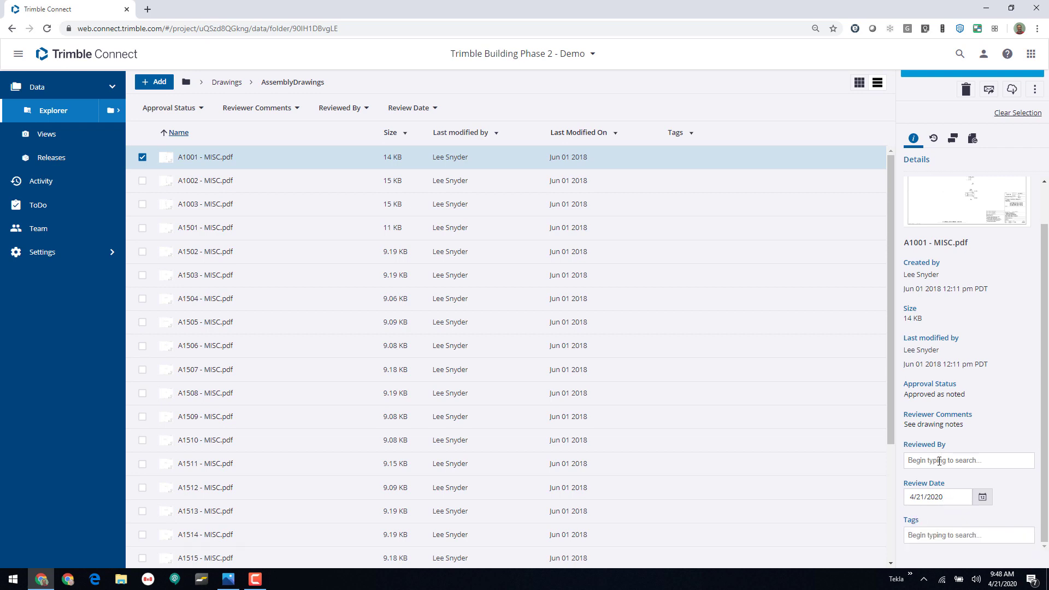
pyautogui.write('Lee')
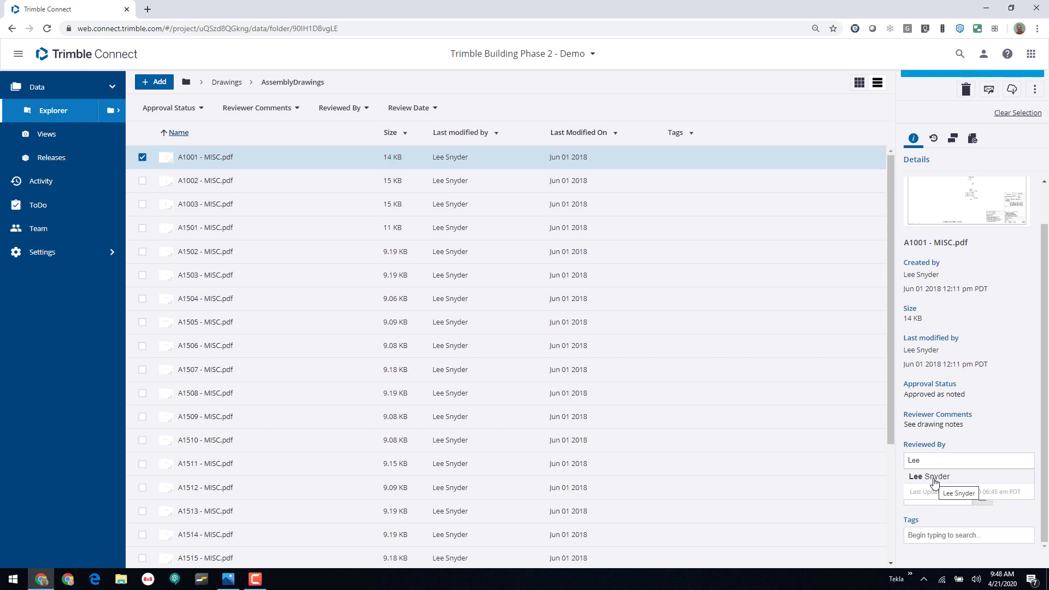
pyautogui.click(934, 478)
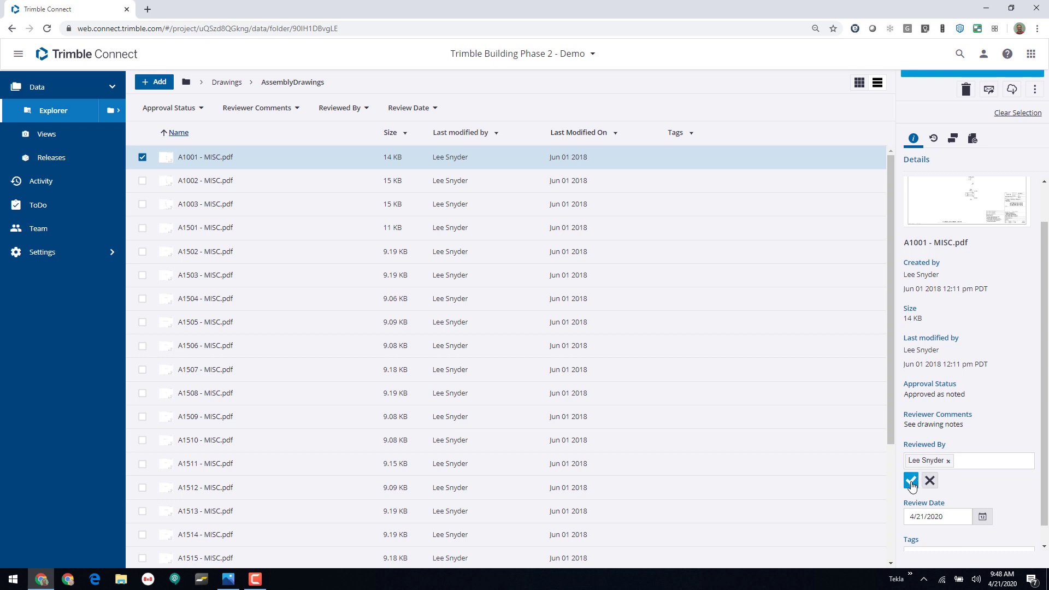
pyautogui.click(911, 484)
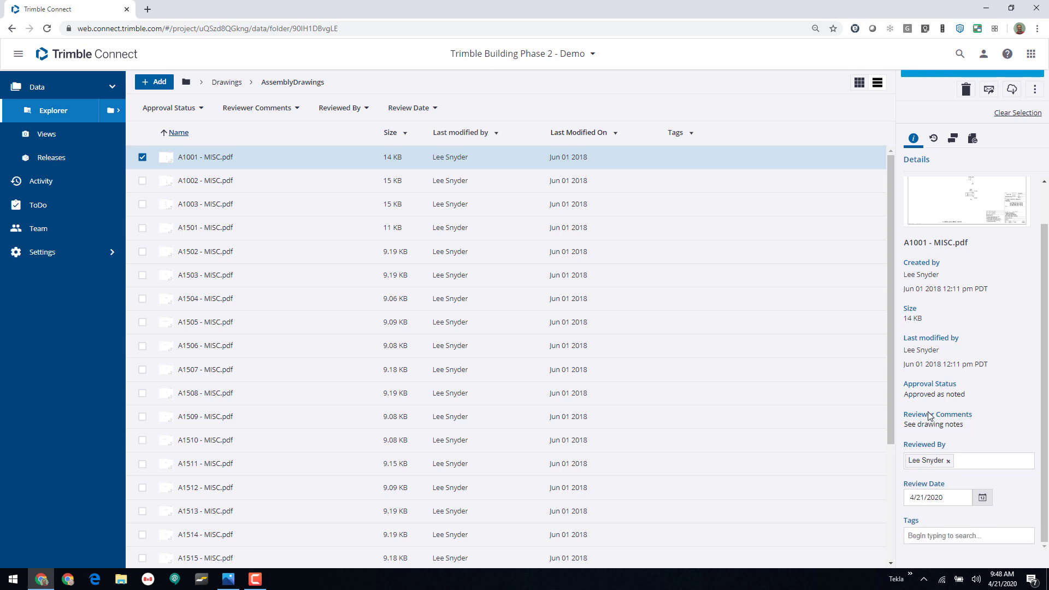
pyautogui.click(142, 158)
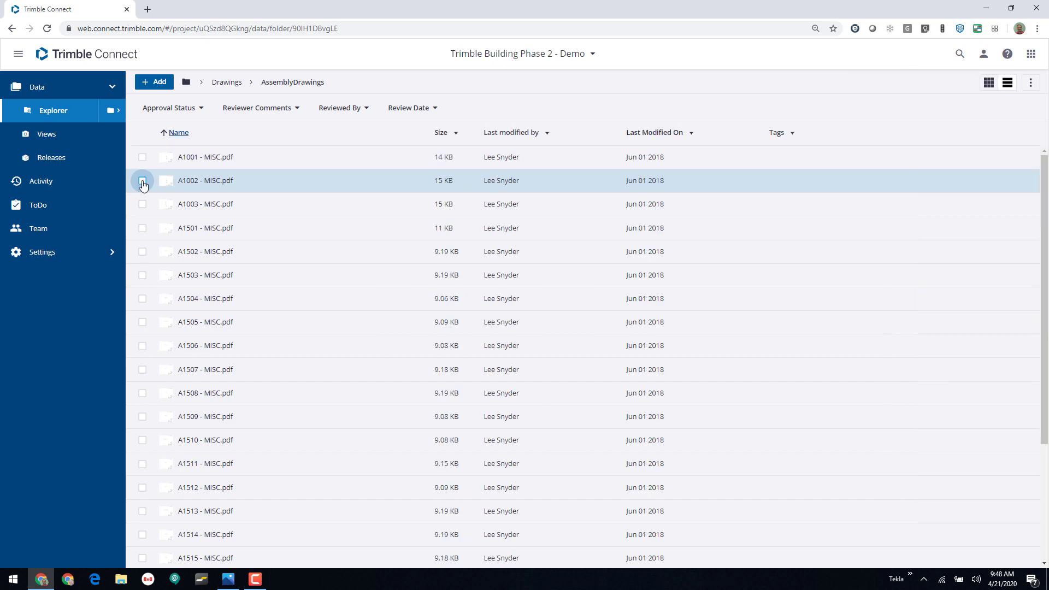
# Set A1002's Approval Status to 'Approved as noted' and its comment to 'See design drawings'.
pyautogui.click(142, 181)
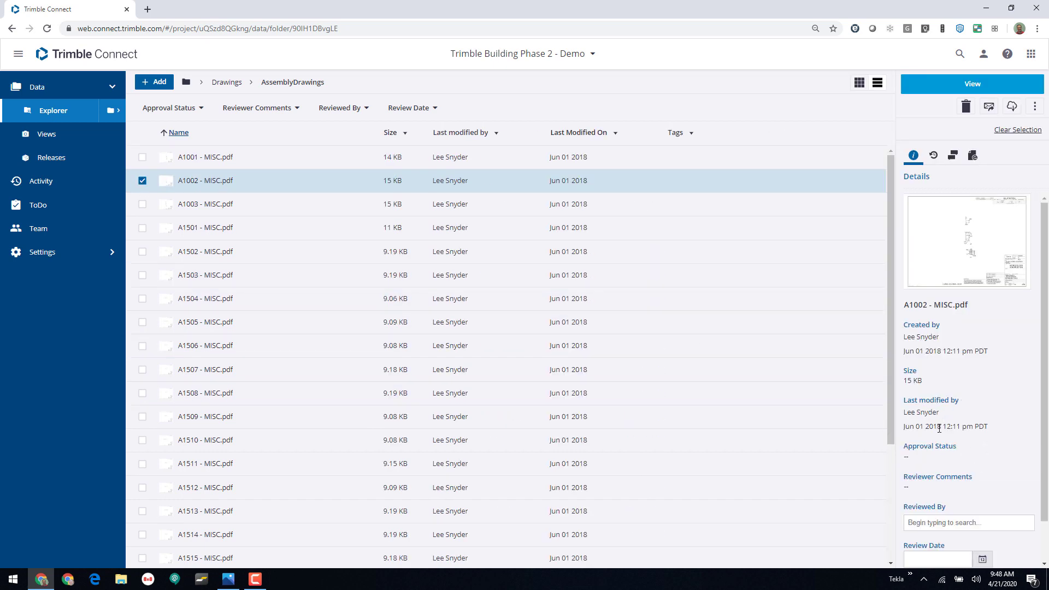
pyautogui.click(927, 460)
pyautogui.click(933, 459)
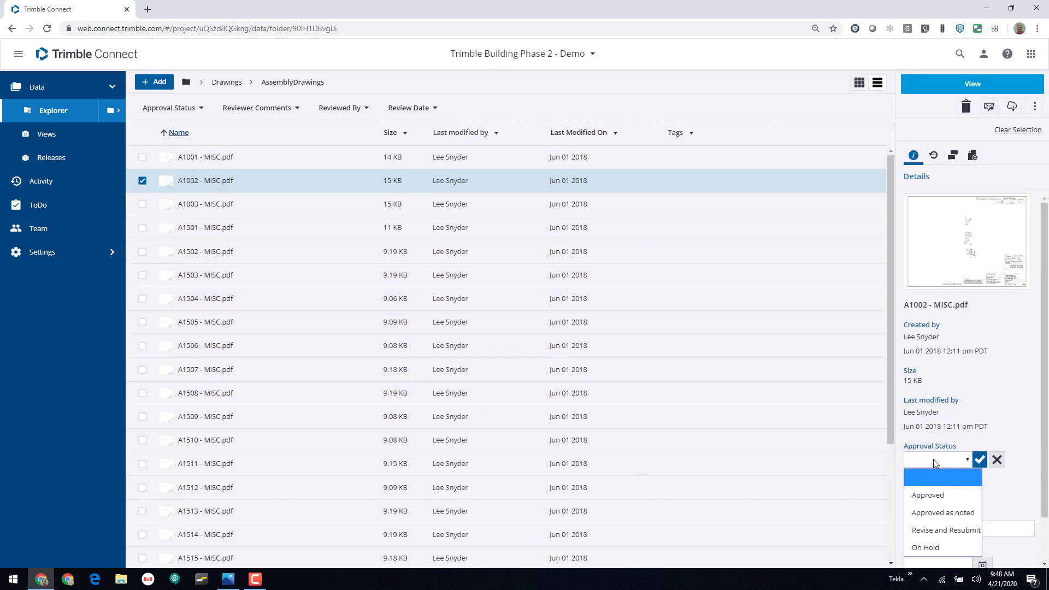
pyautogui.click(943, 512)
pyautogui.click(926, 500)
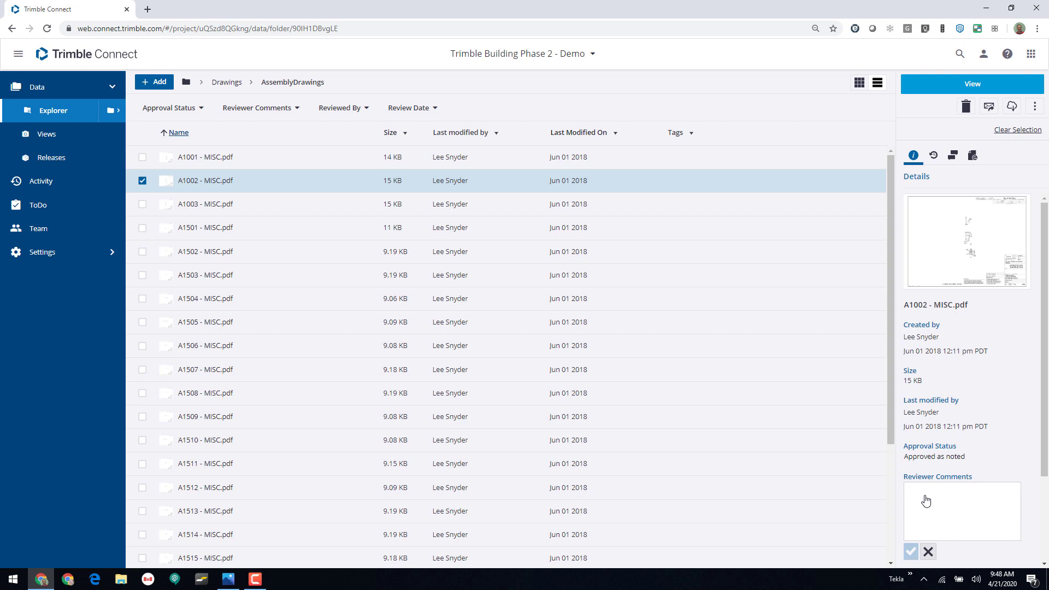
pyautogui.write('See design drawings')
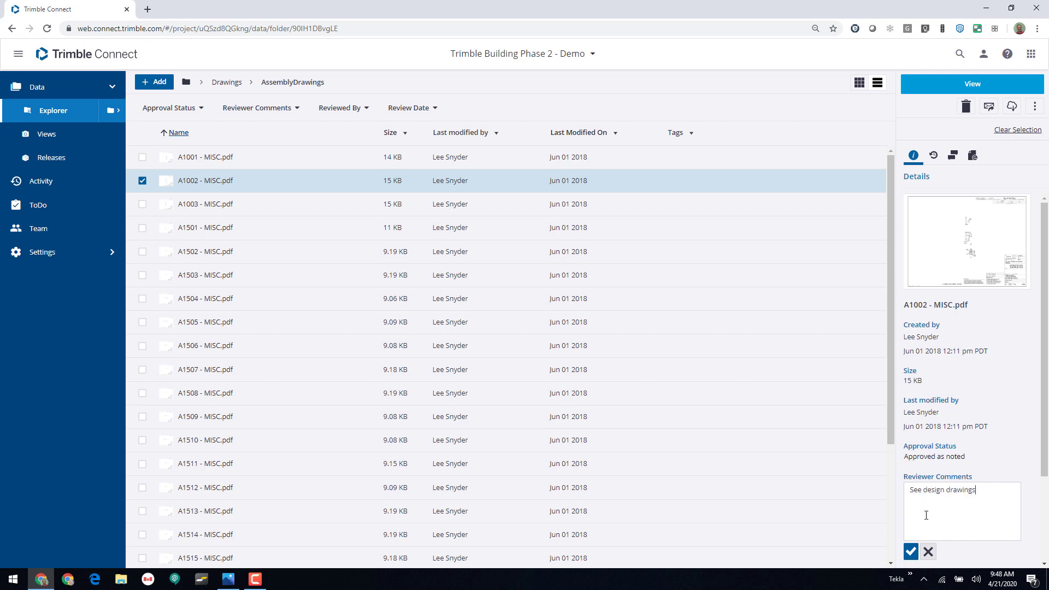
pyautogui.click(911, 551)
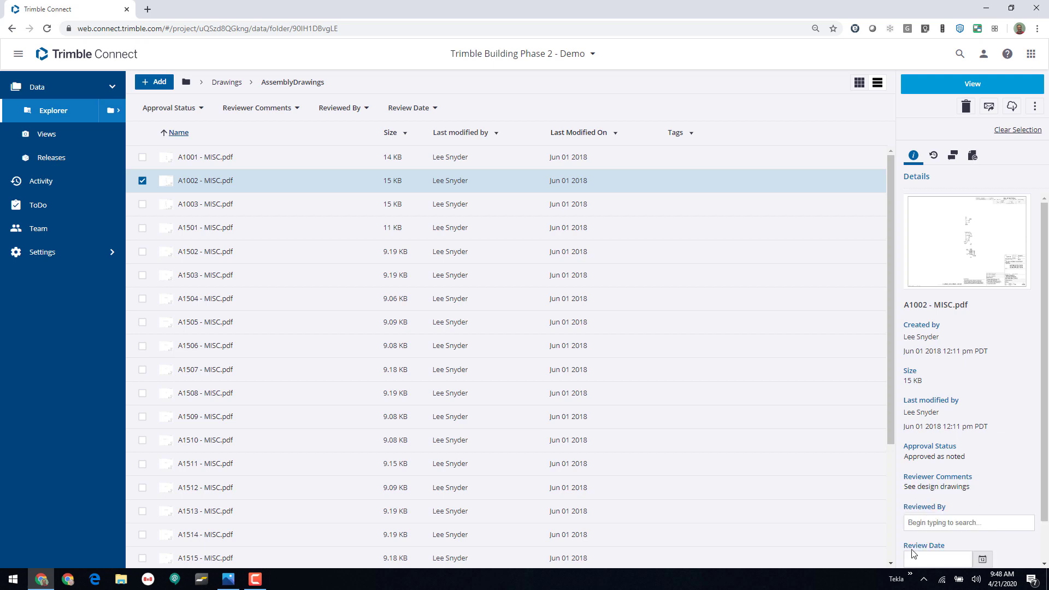
# Assign A1002's reviewer, set its review date to 4/18/2020, and deselect the file.
pyautogui.click(937, 522)
pyautogui.write('Lee')
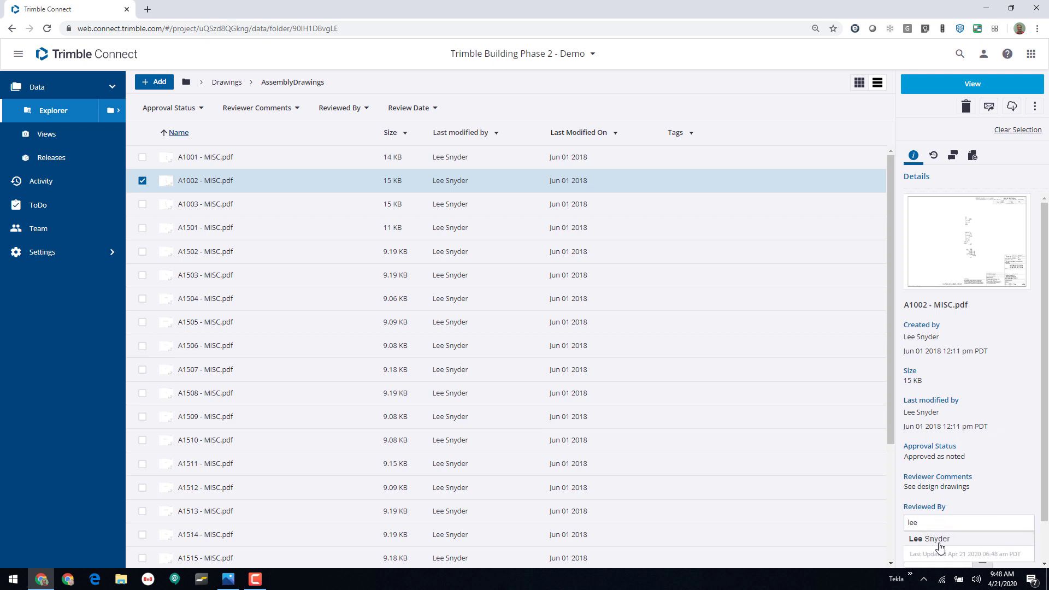
pyautogui.click(940, 544)
pyautogui.click(911, 543)
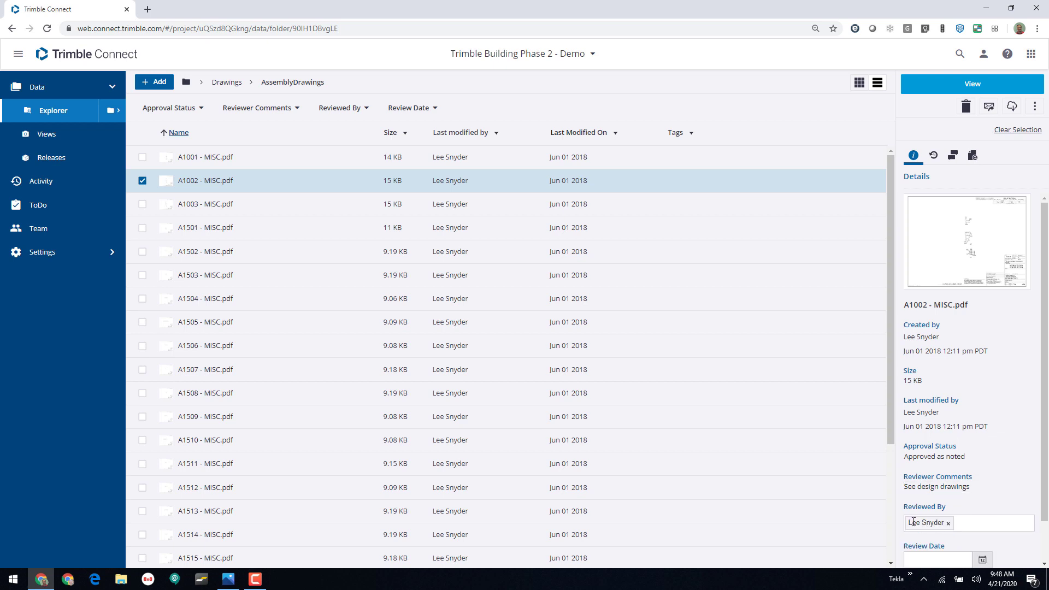
pyautogui.scroll(-1, 963, 507)
pyautogui.click(983, 513)
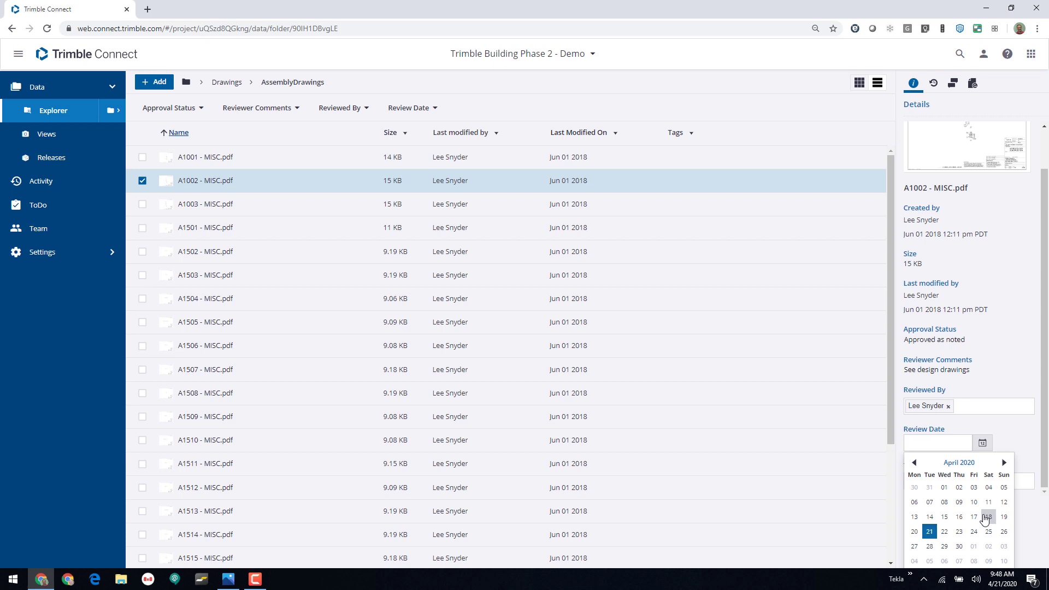
pyautogui.click(989, 518)
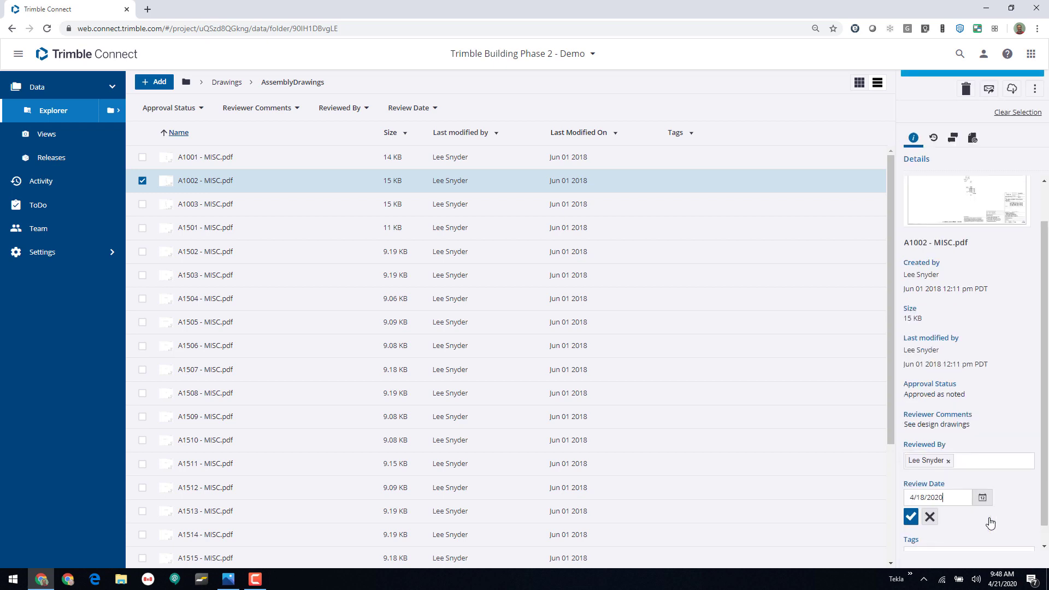
pyautogui.click(911, 517)
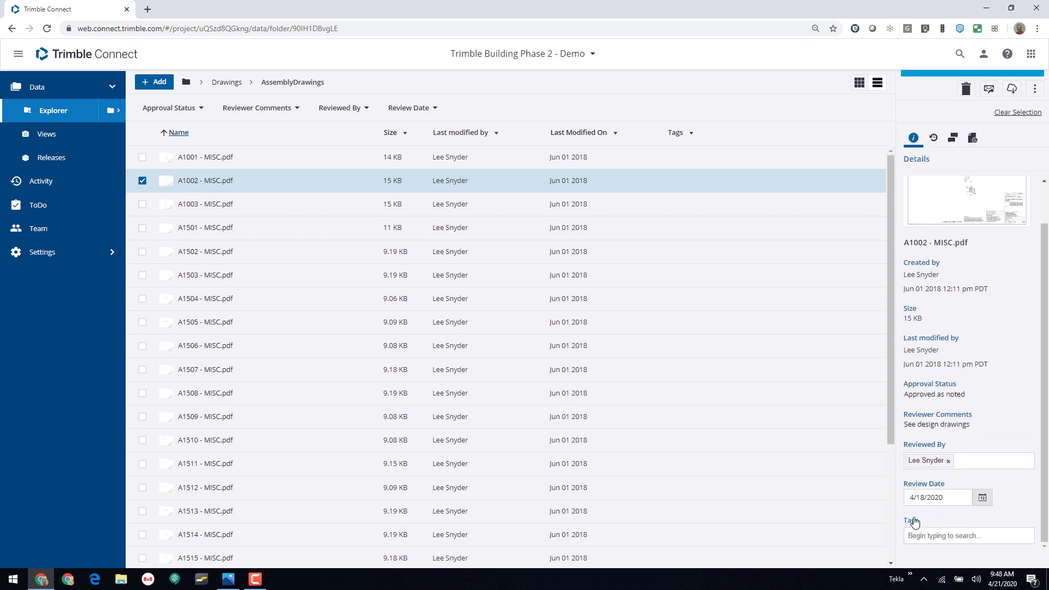
pyautogui.click(143, 180)
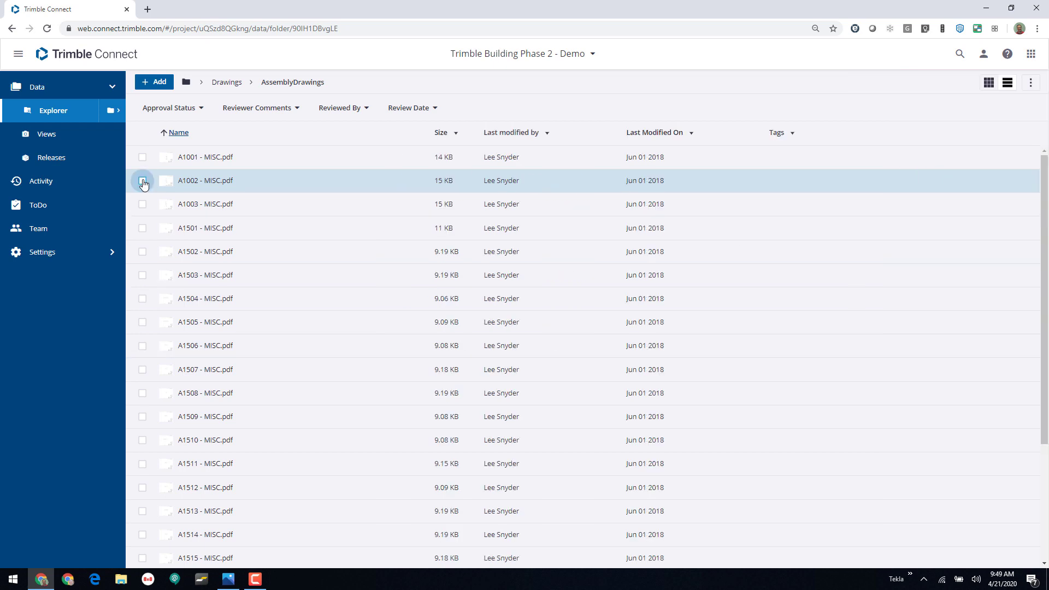
# Replace the Tags column with Reviewer Comments in the AssemblyDrawings file list.
pyautogui.click(142, 205)
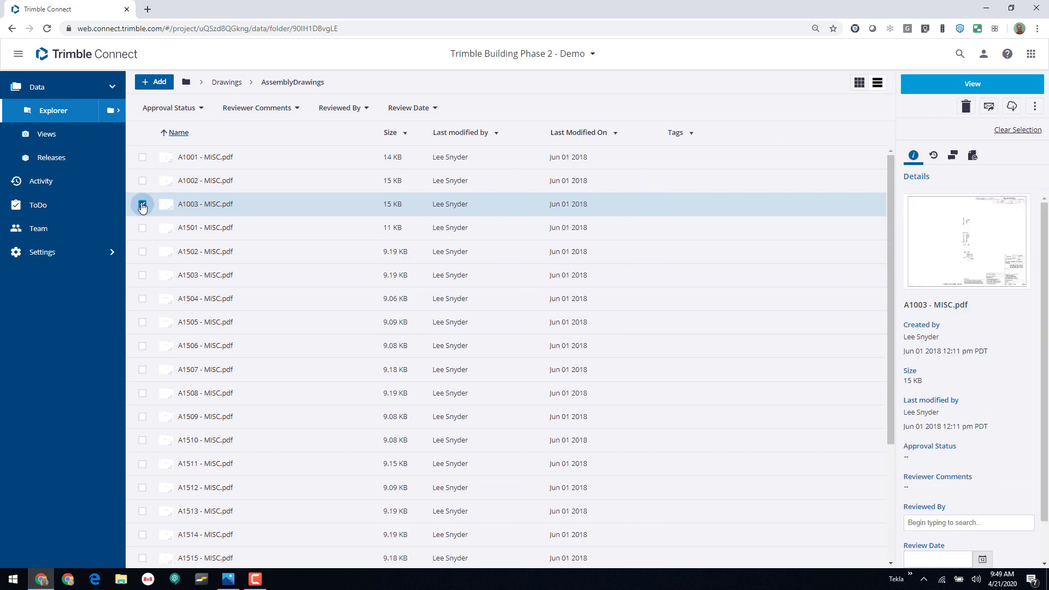
pyautogui.click(142, 205)
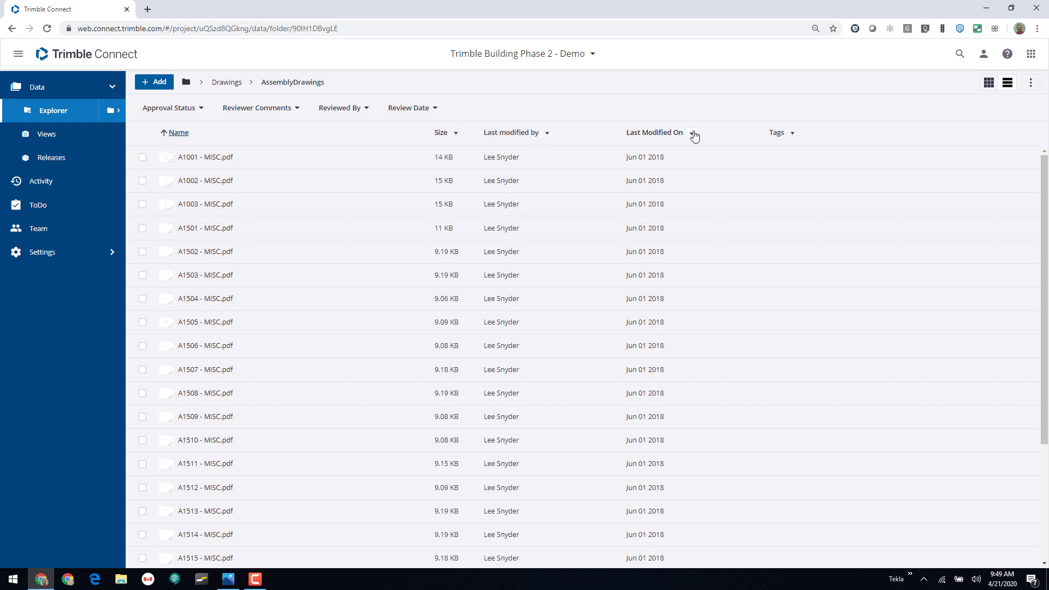
pyautogui.click(793, 133)
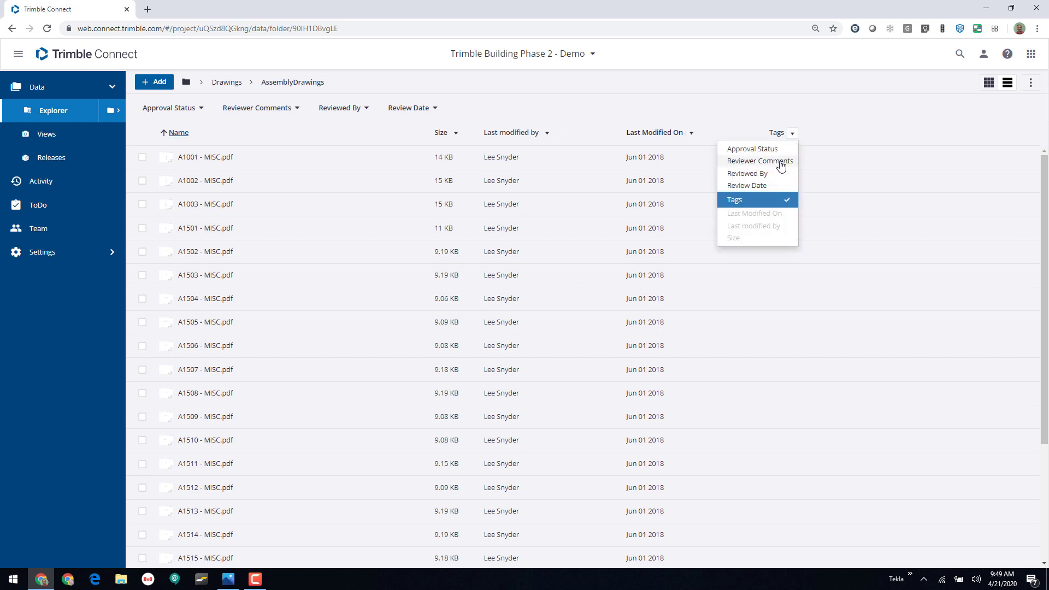
pyautogui.click(781, 163)
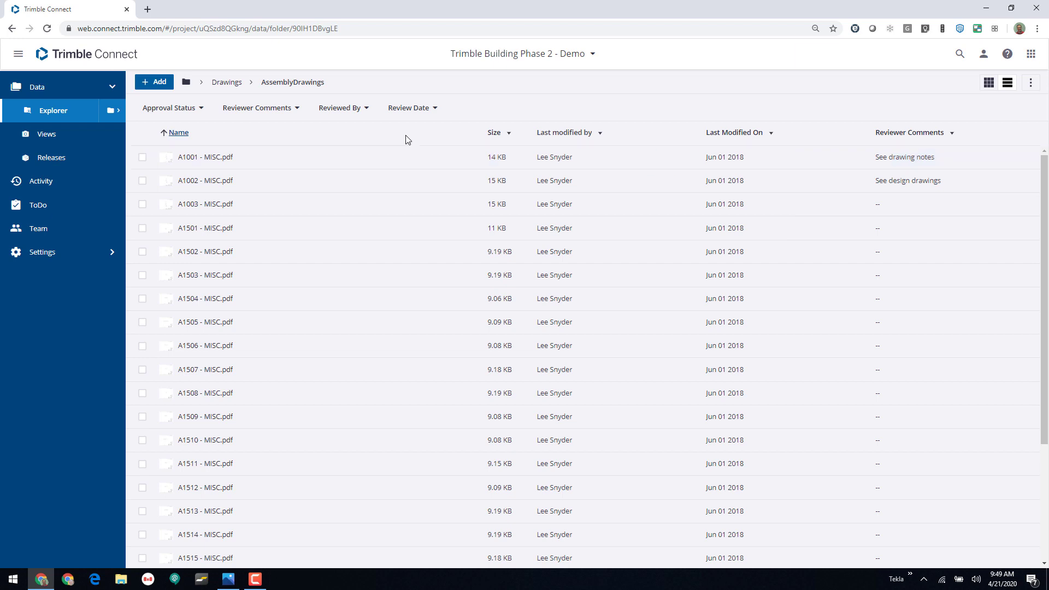
pyautogui.click(201, 109)
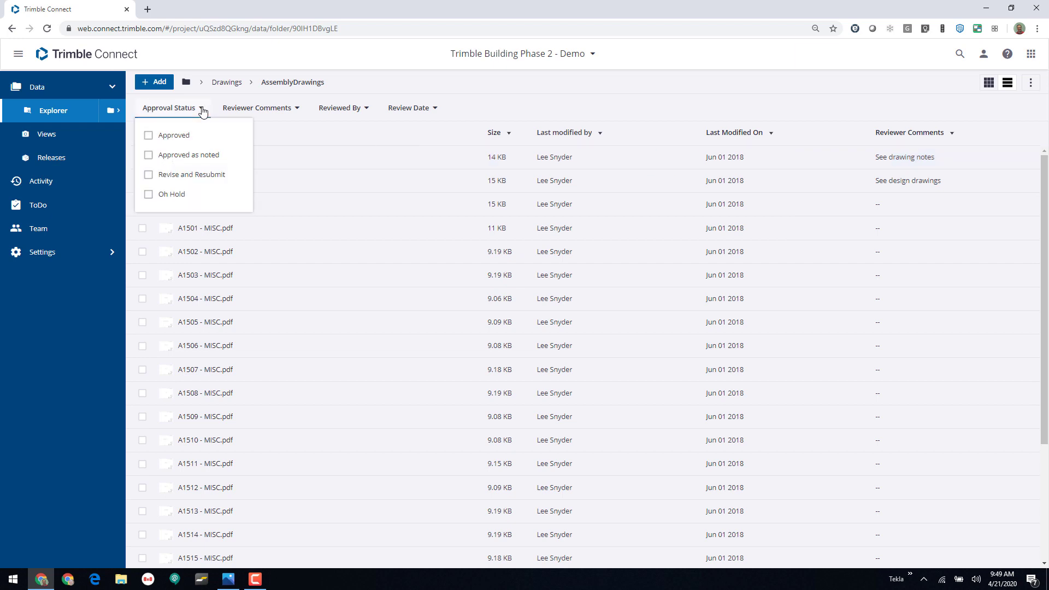
pyautogui.click(190, 158)
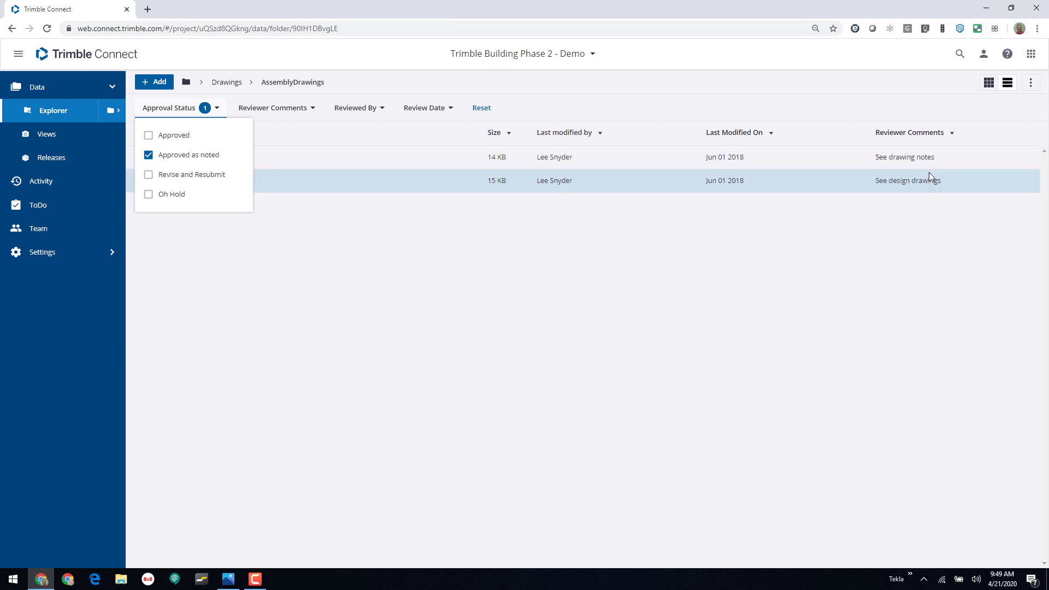
pyautogui.click(742, 239)
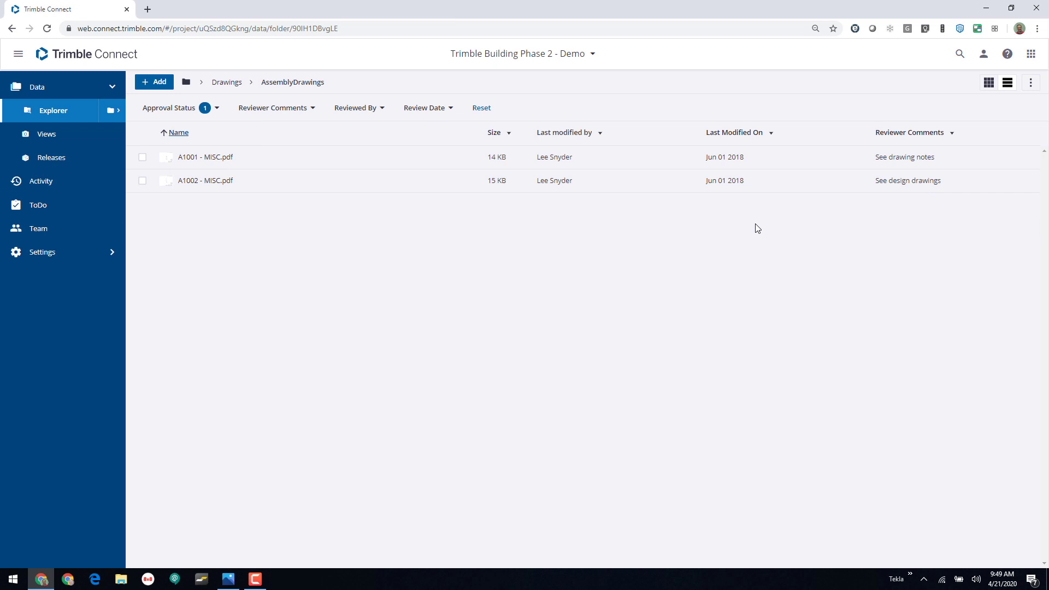
pyautogui.click(902, 162)
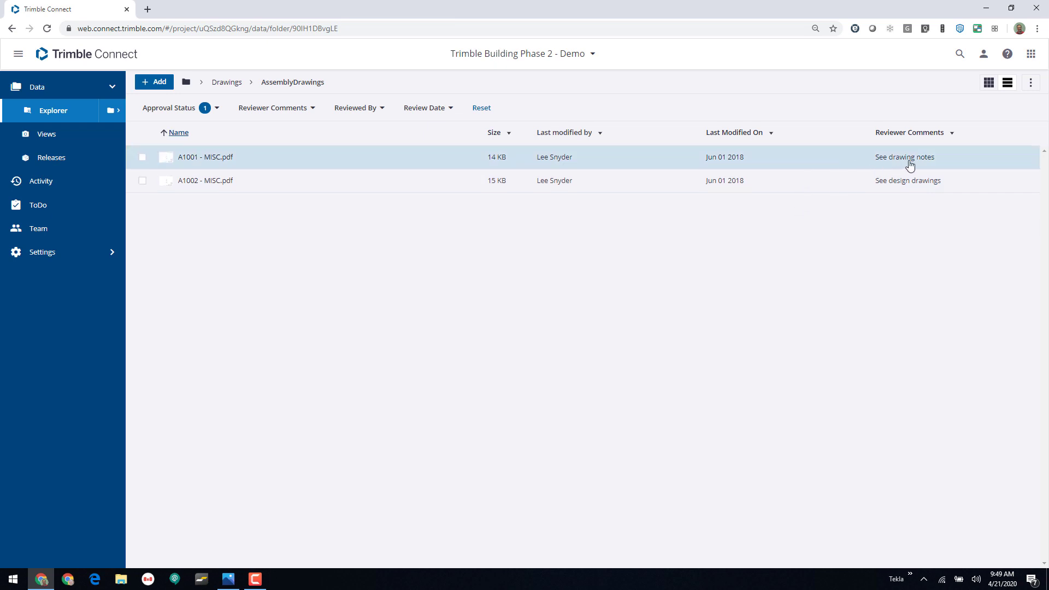
pyautogui.click(908, 184)
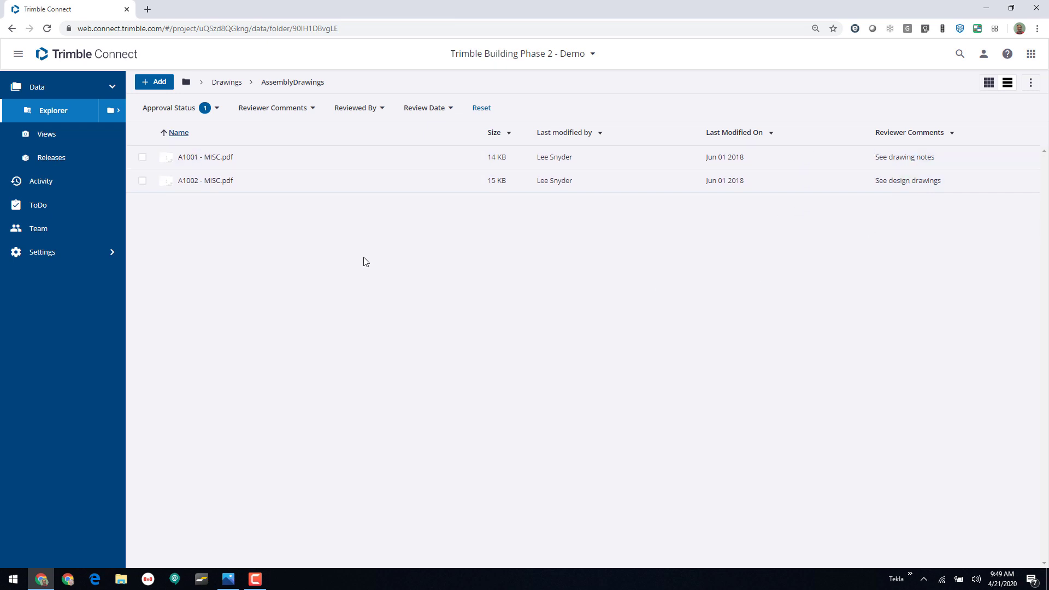
pyautogui.click(490, 113)
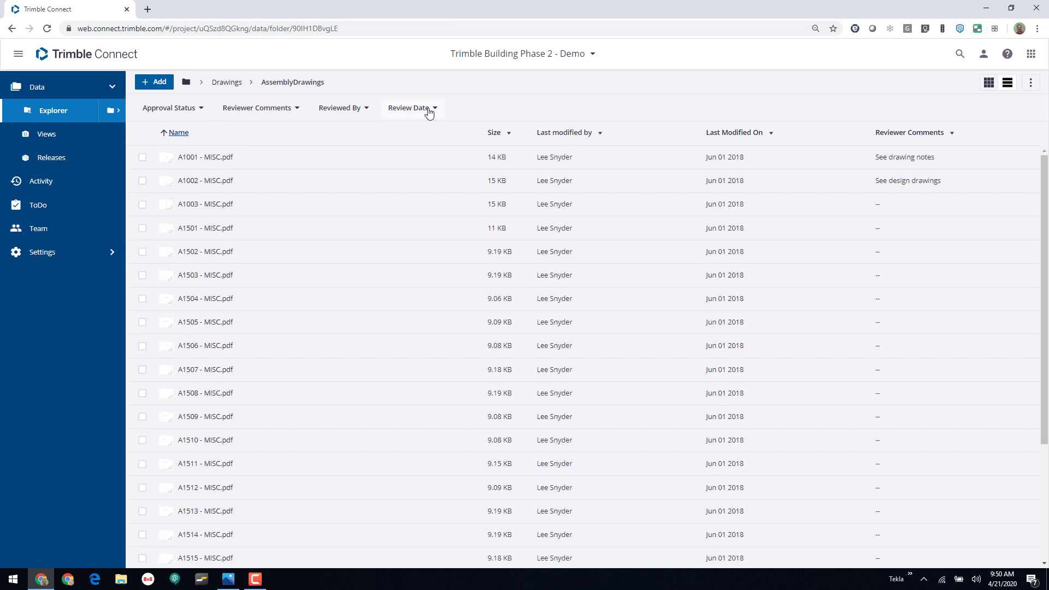
pyautogui.click(429, 109)
pyautogui.click(480, 137)
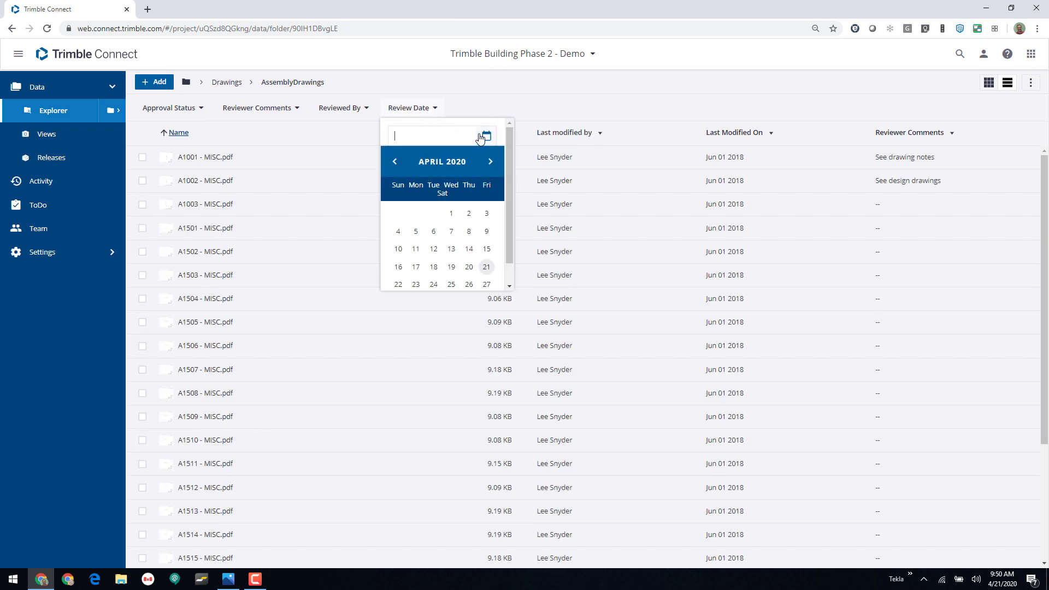
pyautogui.click(487, 268)
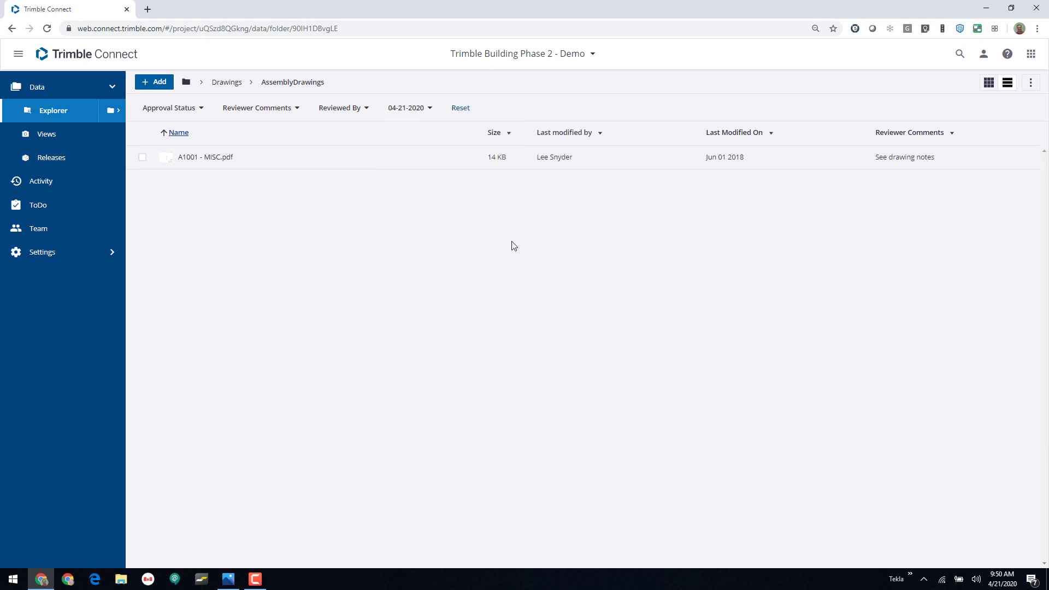
pyautogui.click(460, 109)
pyautogui.click(367, 108)
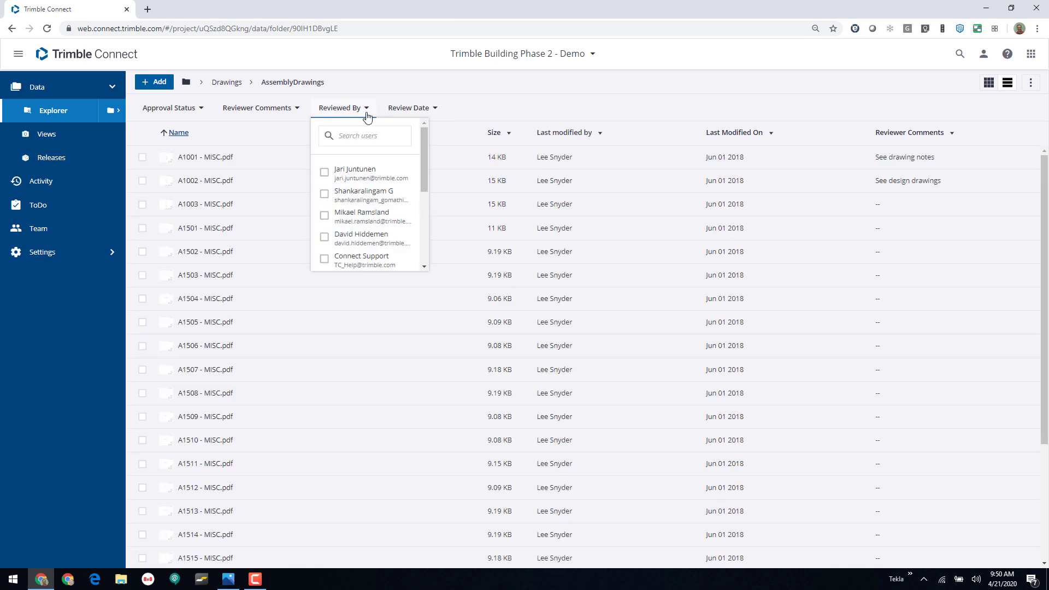
pyautogui.click(363, 136)
pyautogui.write('lee')
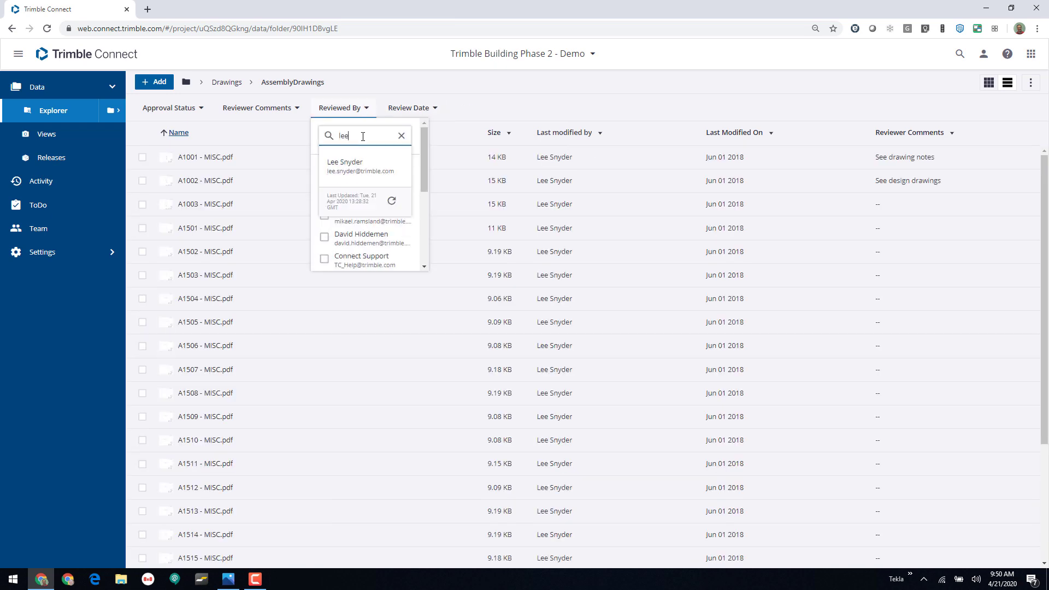
pyautogui.click(348, 176)
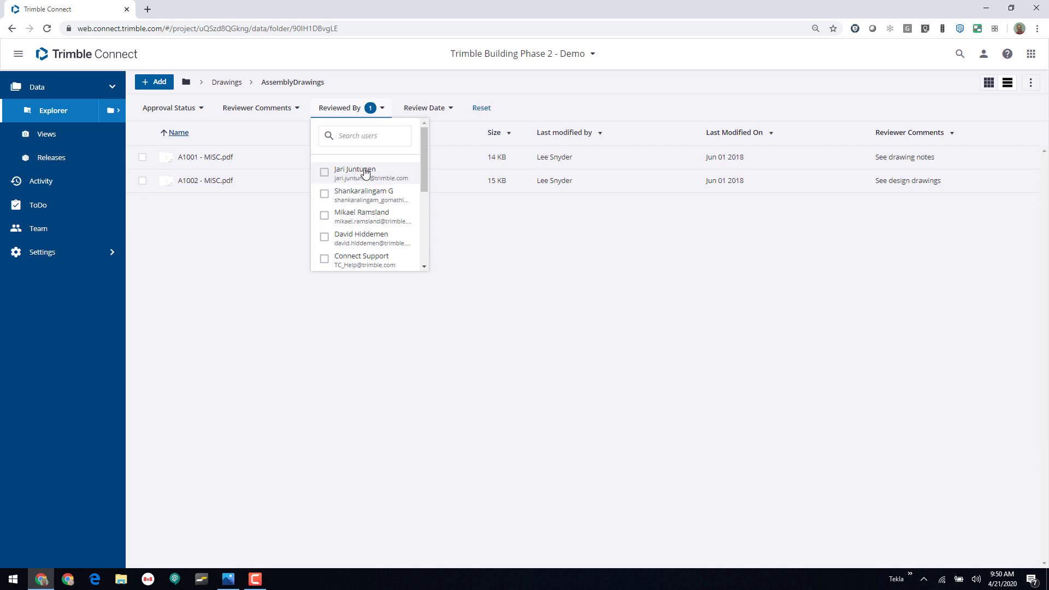
pyautogui.click(472, 274)
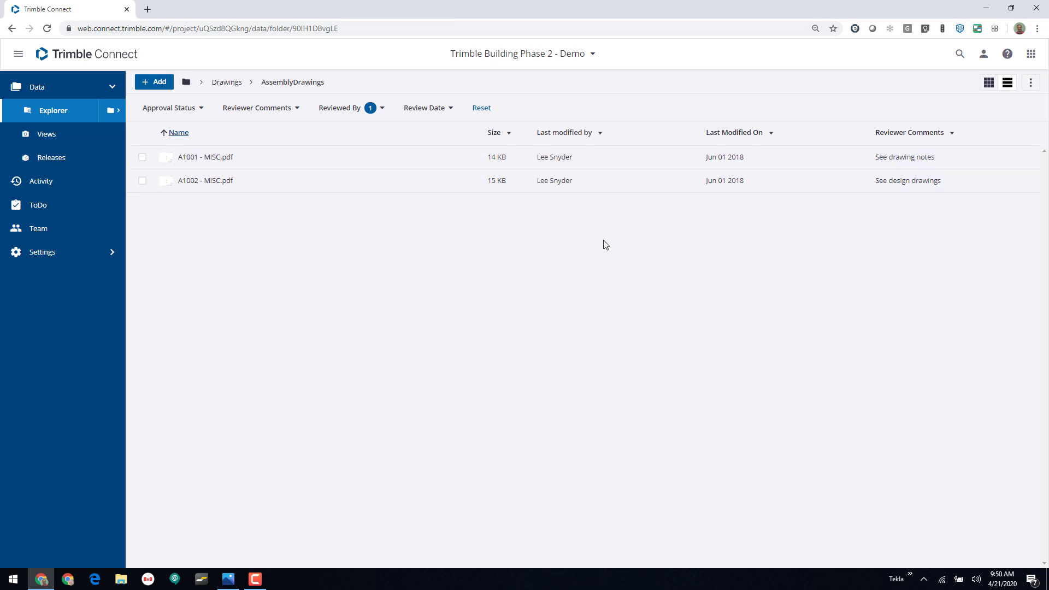
pyautogui.click(481, 108)
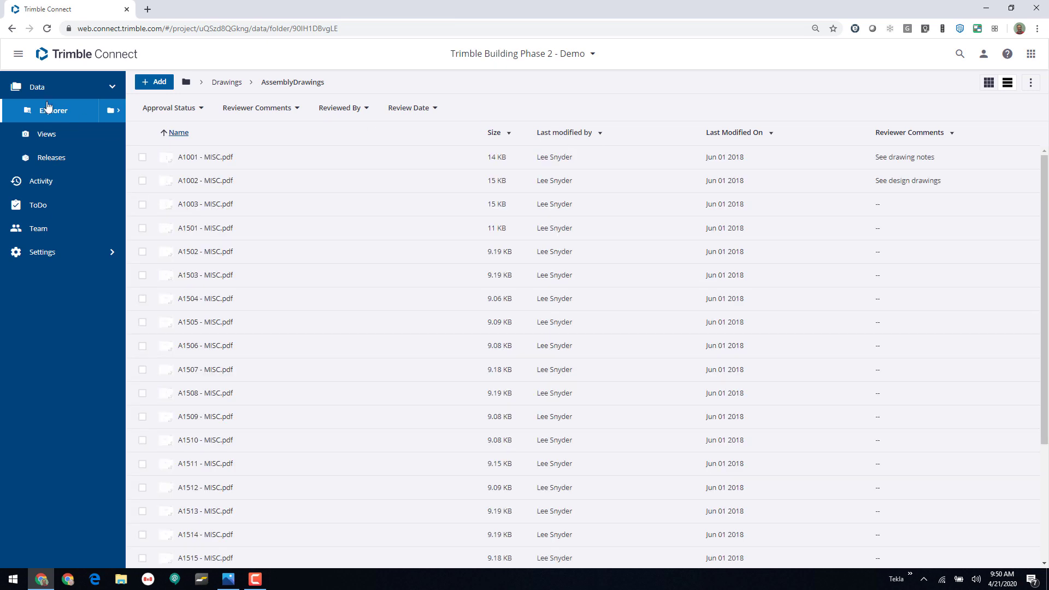
# From the project's top-level files, start an advanced file search for '.pdf'.
pyautogui.click(52, 112)
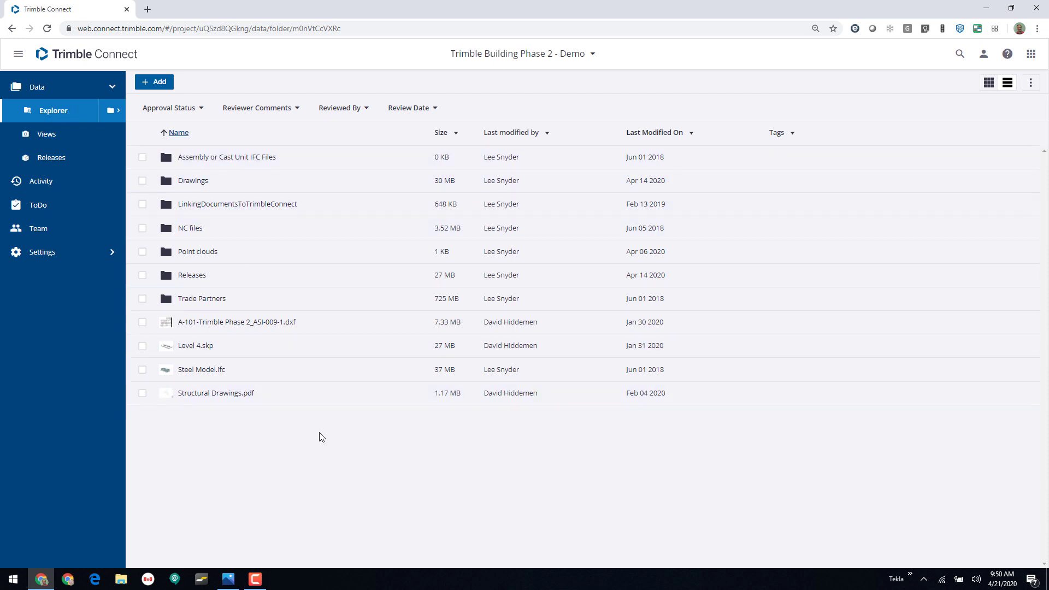
pyautogui.click(960, 54)
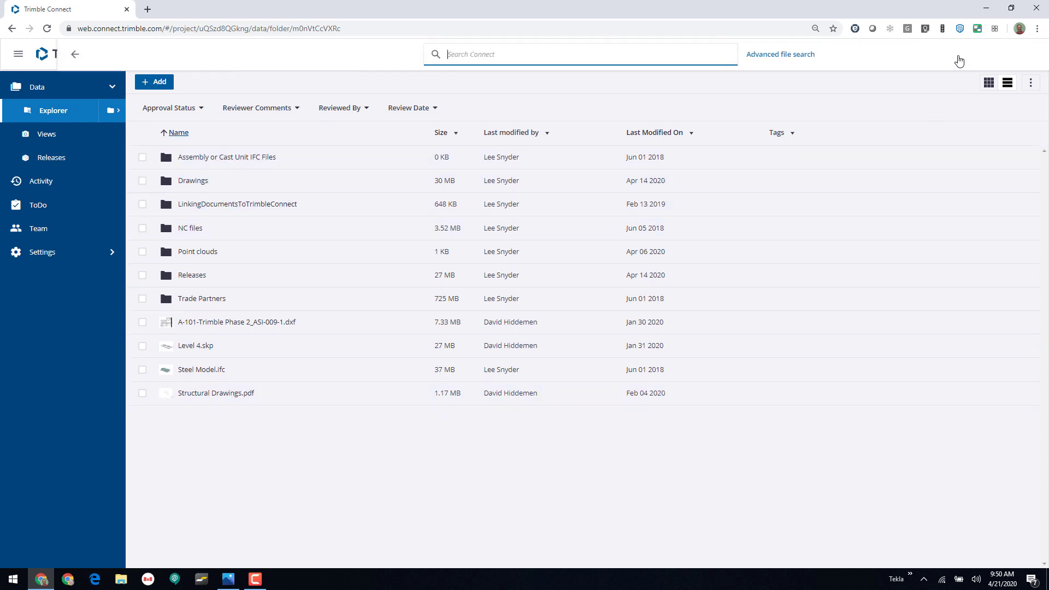
pyautogui.click(739, 56)
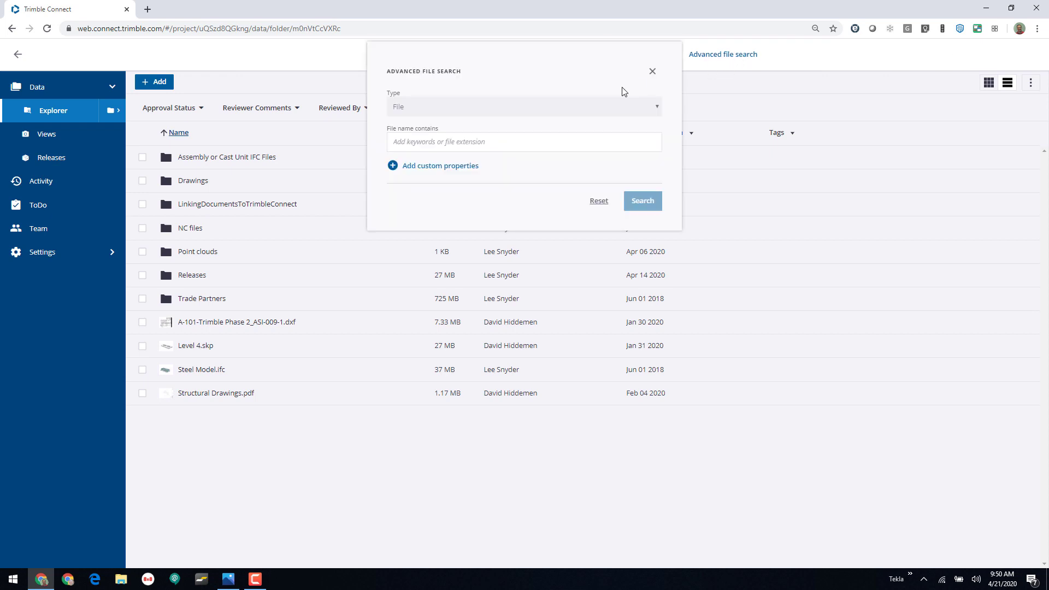
pyautogui.click(572, 142)
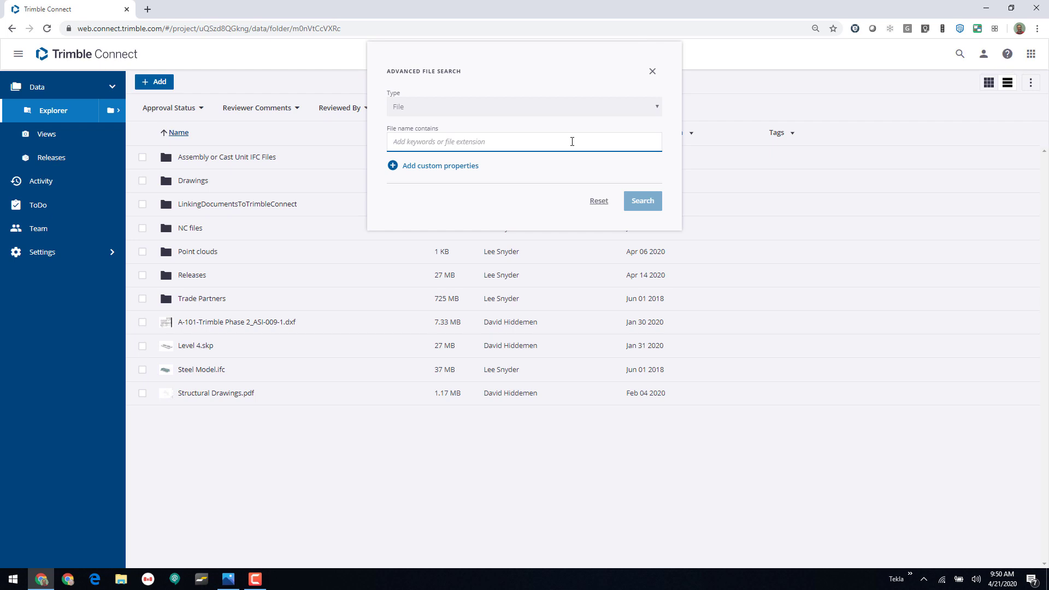
pyautogui.write('.pdf')
# Add an Approval Status criterion set to 'Approved as noted'.
pyautogui.click(463, 170)
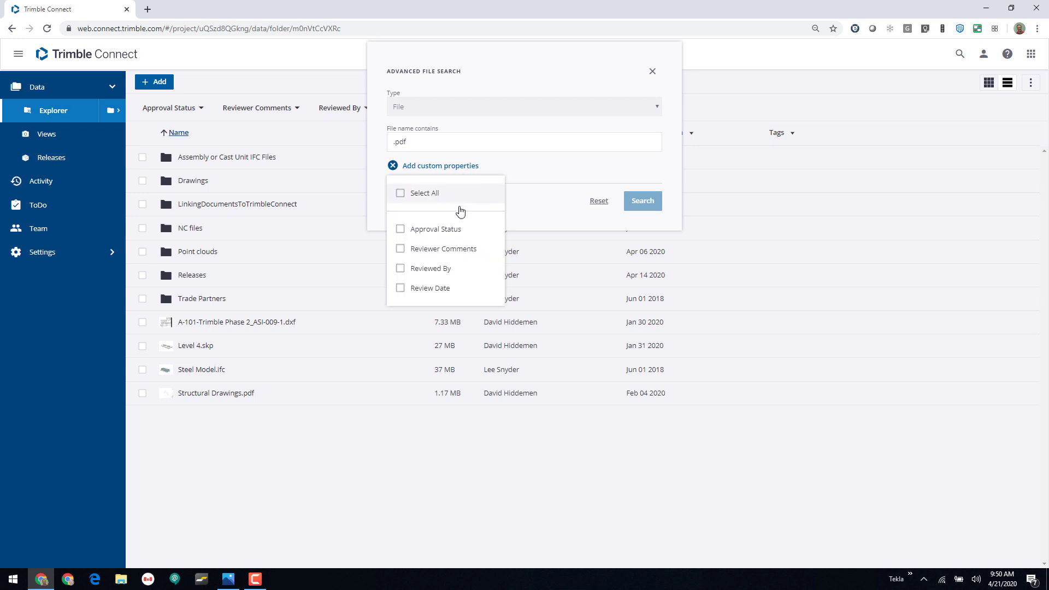
pyautogui.click(401, 230)
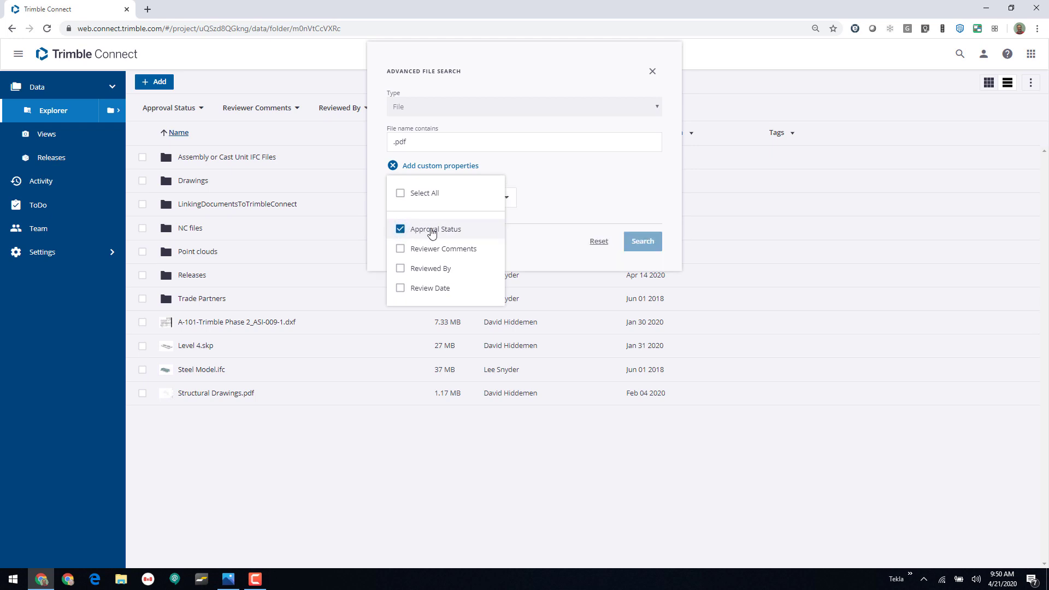
pyautogui.click(523, 202)
pyautogui.click(505, 197)
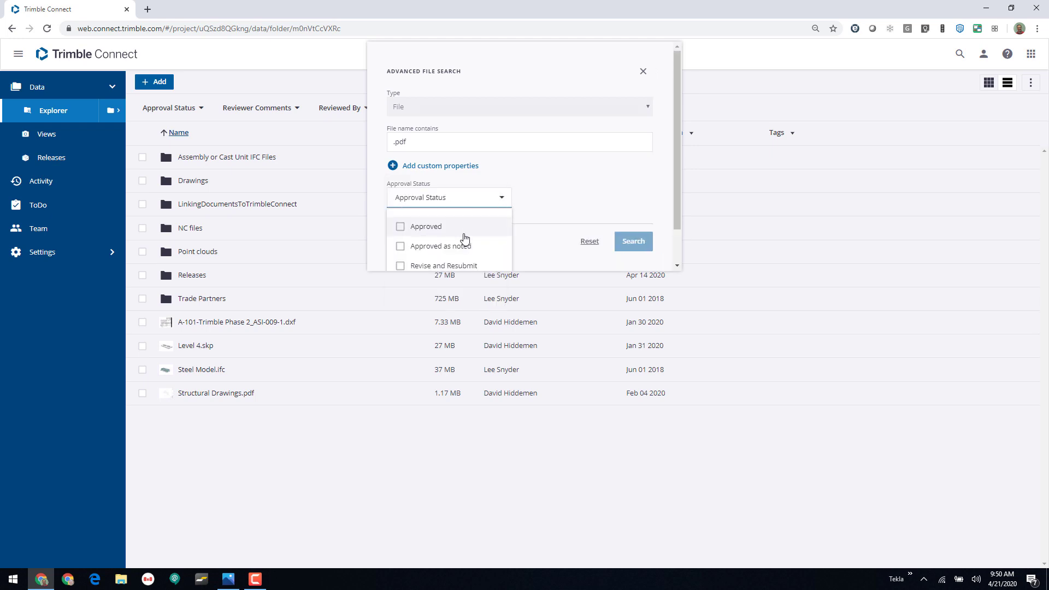
pyautogui.click(399, 247)
pyautogui.click(566, 205)
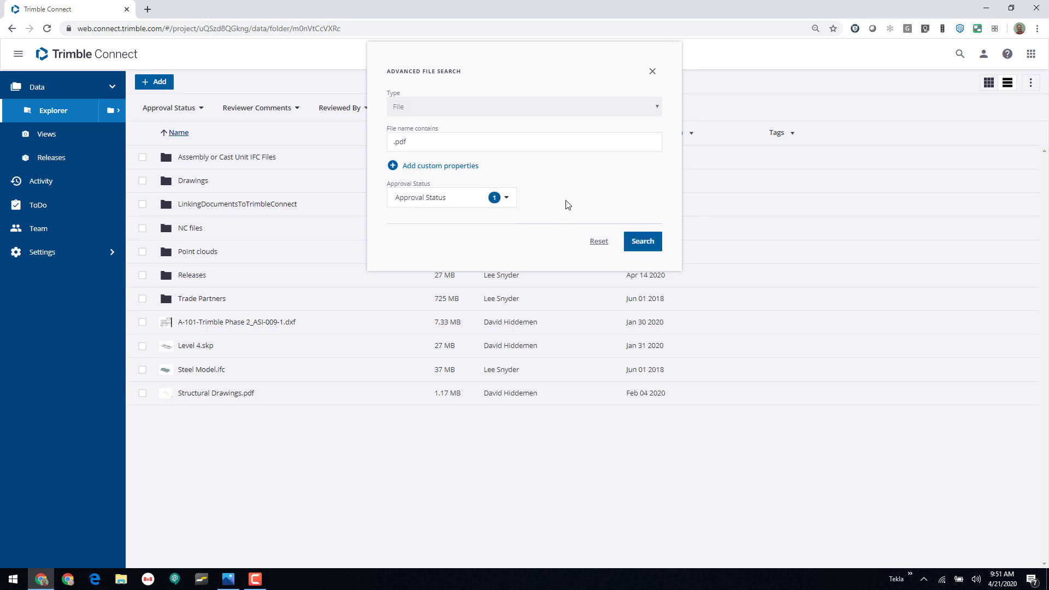
# Add a Review Date criterion of 04-21-2020 and run the search.
pyautogui.click(462, 166)
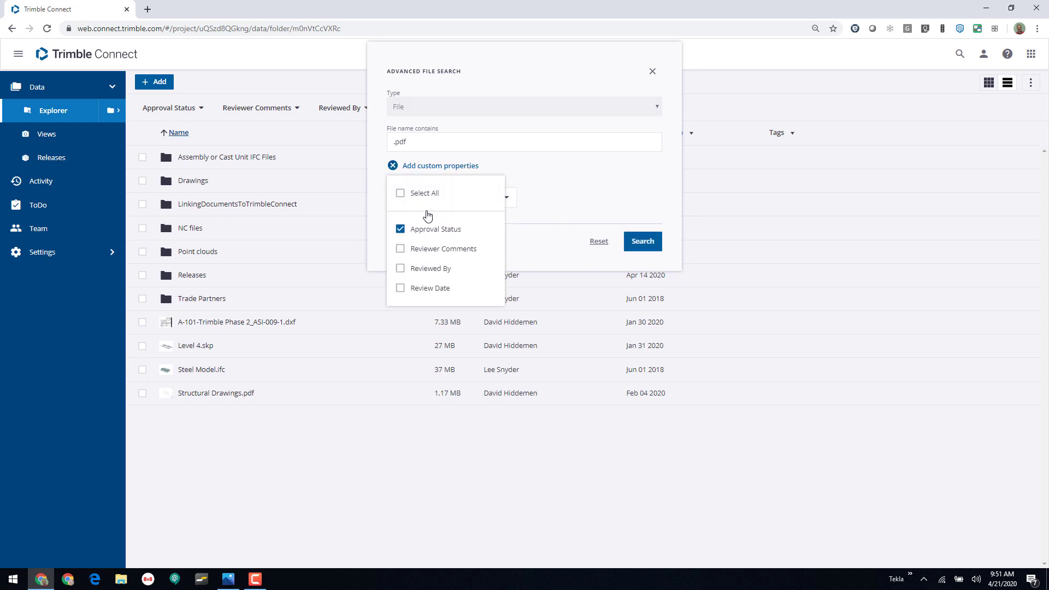
pyautogui.click(401, 289)
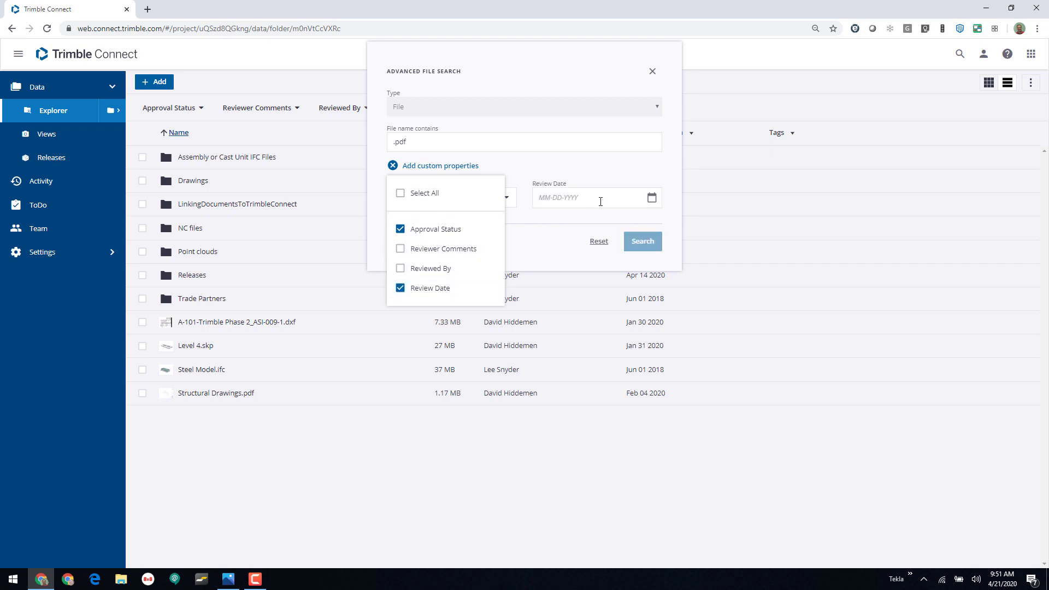
pyautogui.click(652, 199)
pyautogui.scroll(-2, 656, 202)
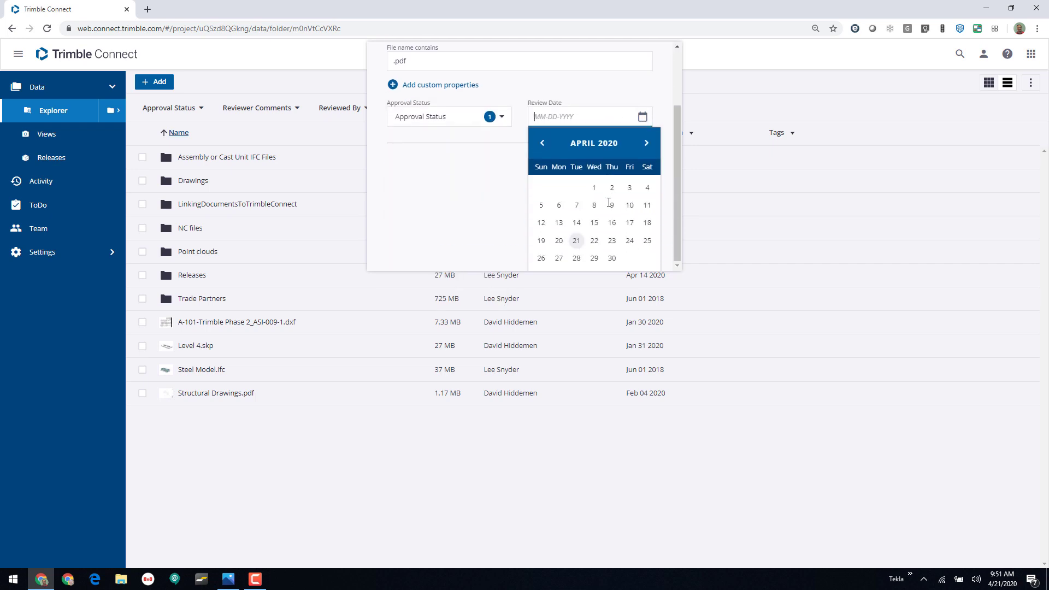
pyautogui.click(577, 241)
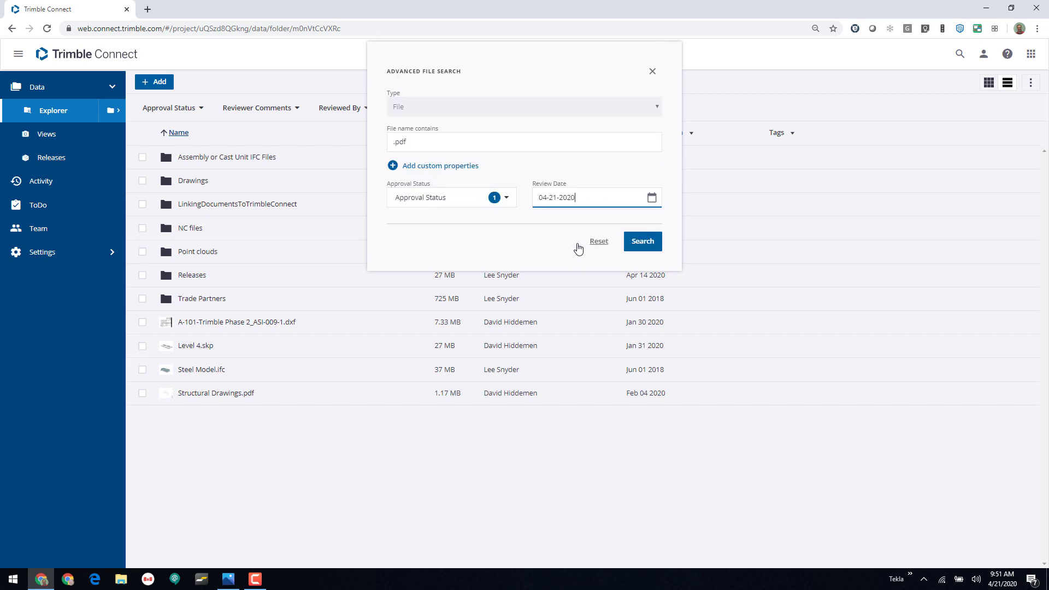
pyautogui.click(629, 247)
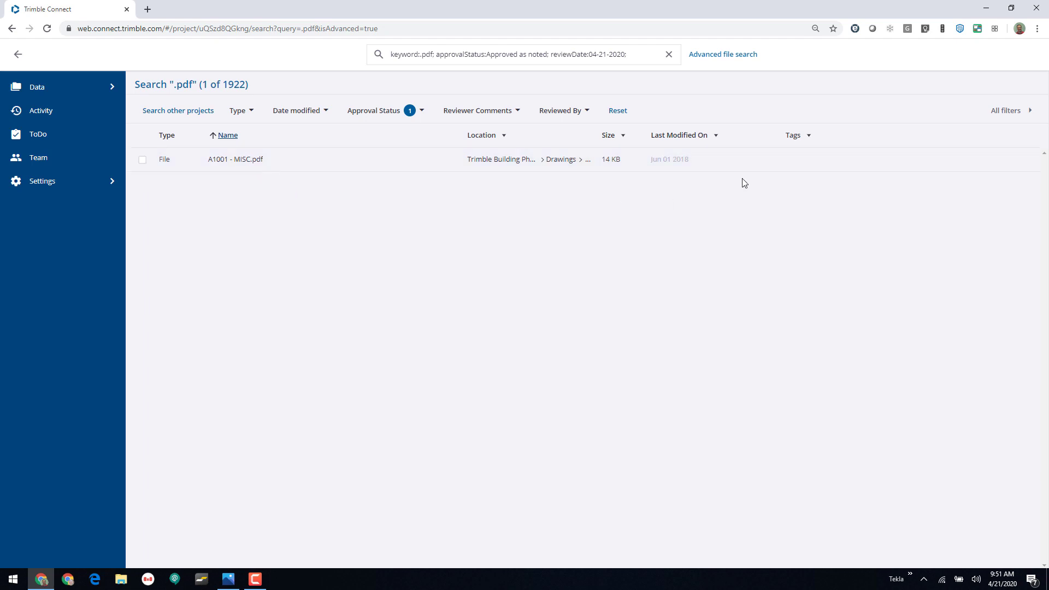
# Show the result's Review Date, then Reviewer Comments column, then clear filters and return to Explorer.
pyautogui.click(809, 136)
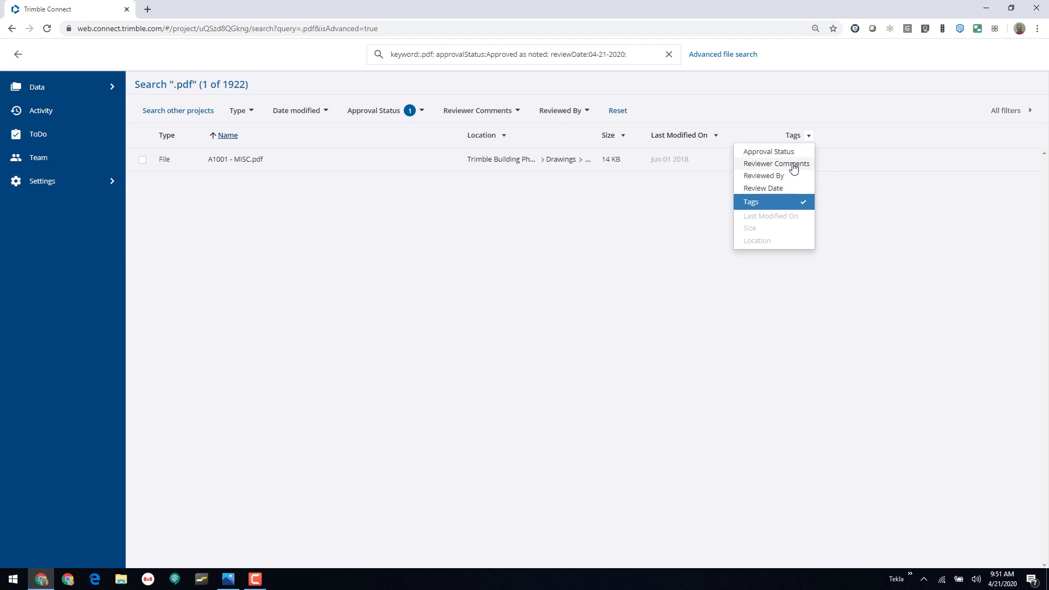
pyautogui.click(771, 189)
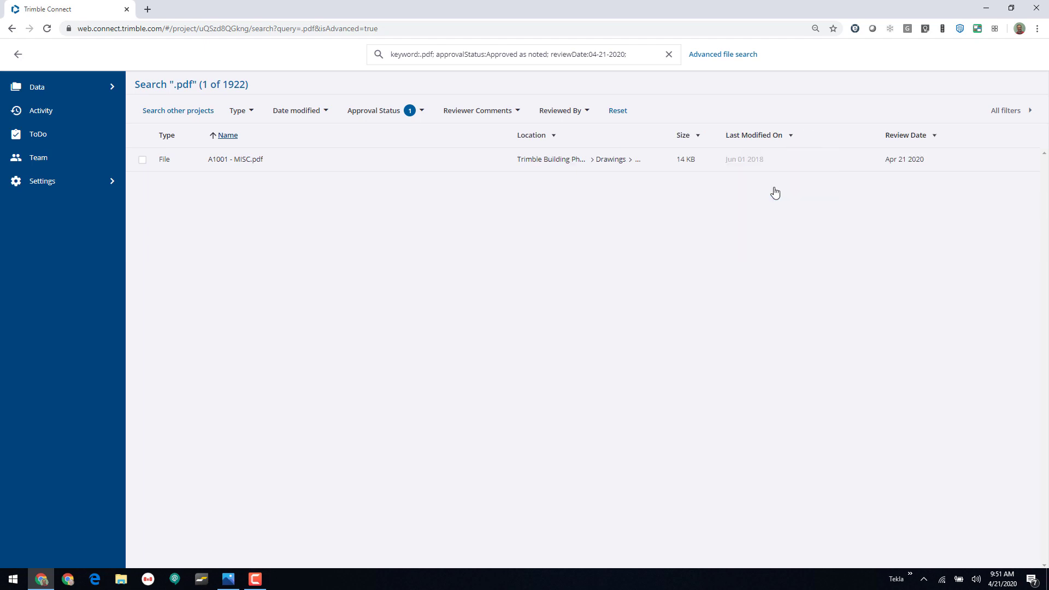
pyautogui.click(935, 136)
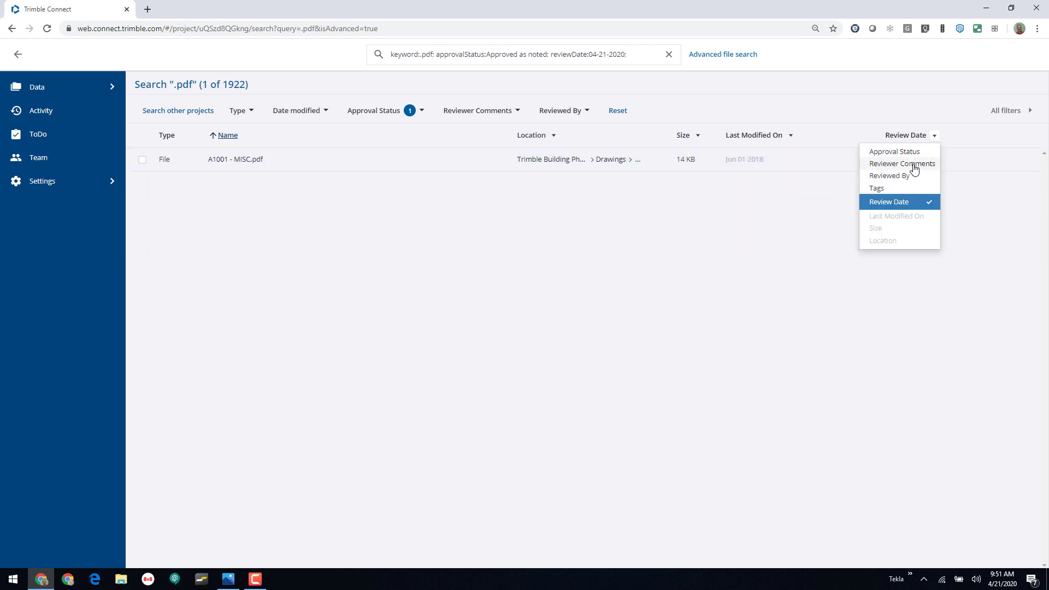
pyautogui.click(914, 164)
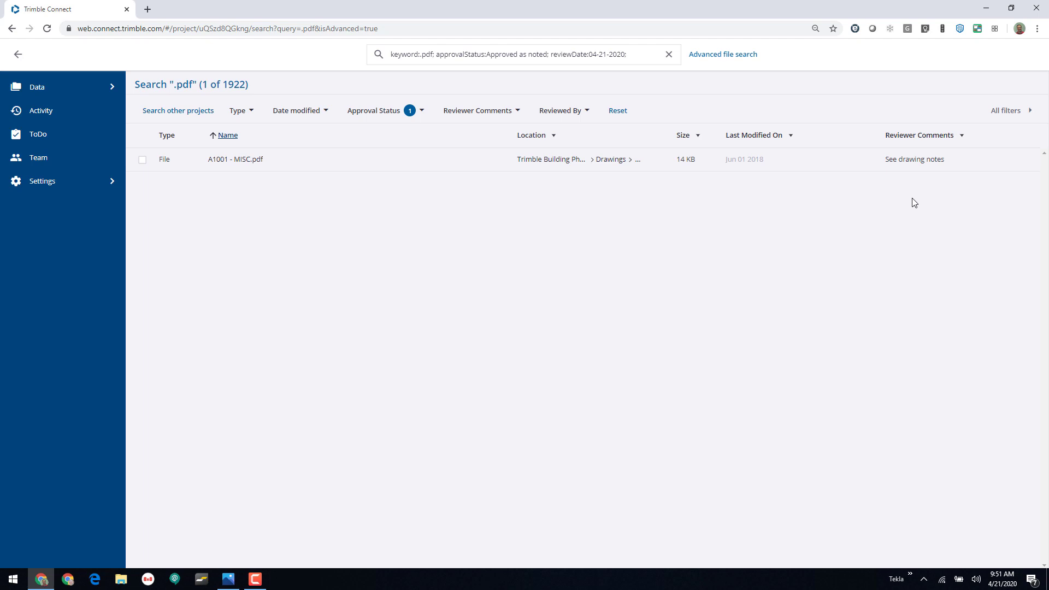
pyautogui.click(671, 56)
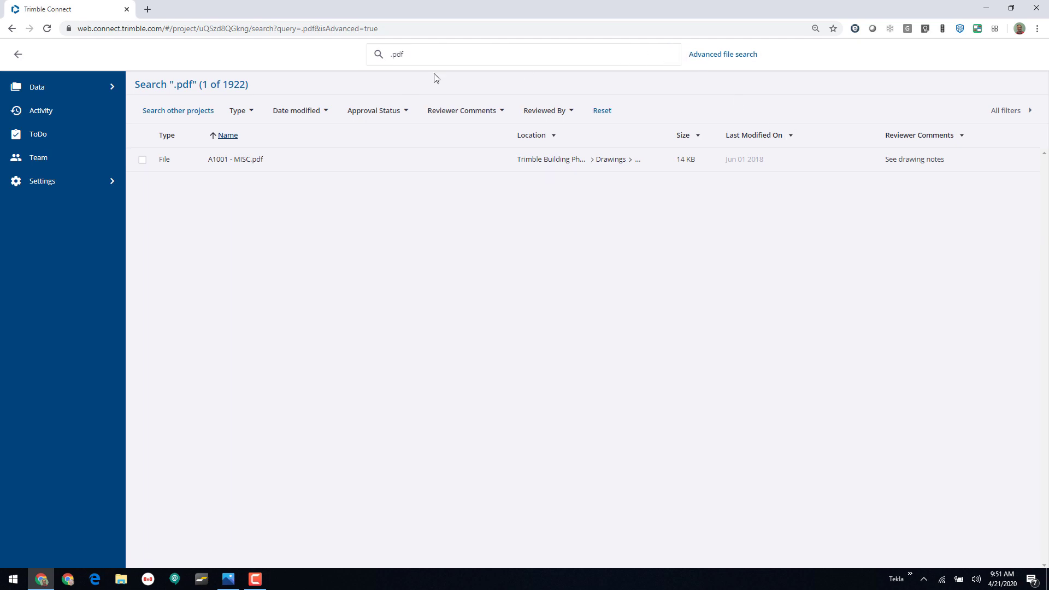
pyautogui.click(18, 54)
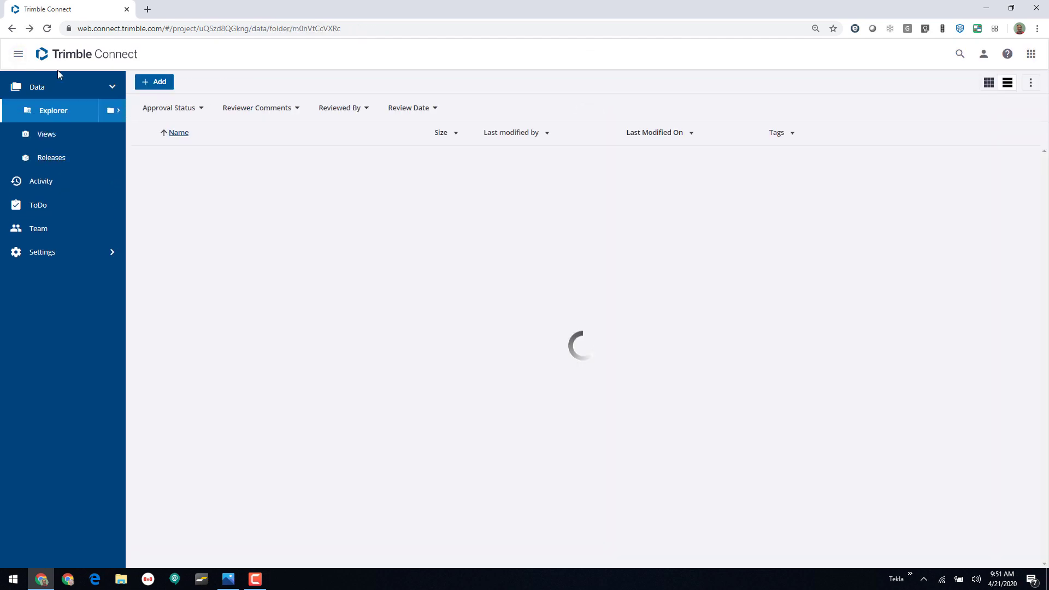
# Open the Trimble Solutions USA metadata template from Company Administration.
pyautogui.click(984, 56)
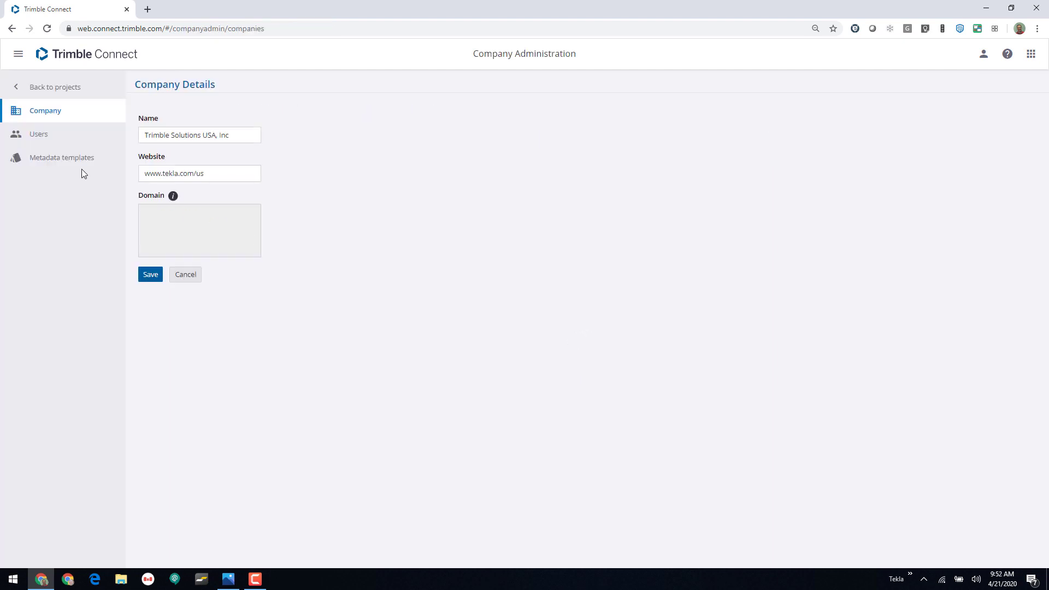
pyautogui.click(80, 159)
pyautogui.click(159, 198)
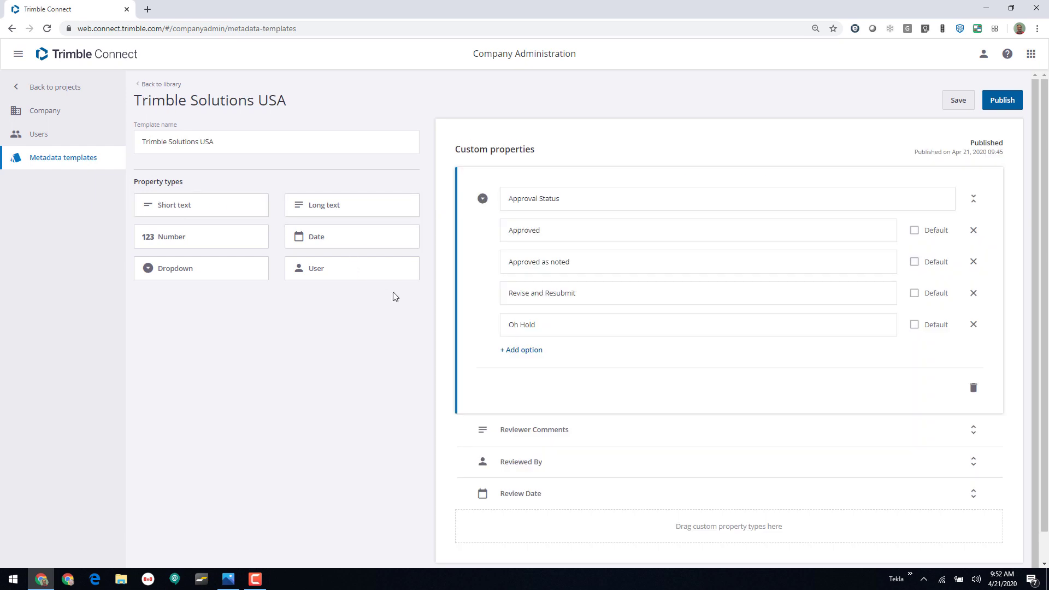
# Hide the Review Date property, restore it to the template, and save as draft.
pyautogui.moveTo(484, 198)
pyautogui.click(563, 492)
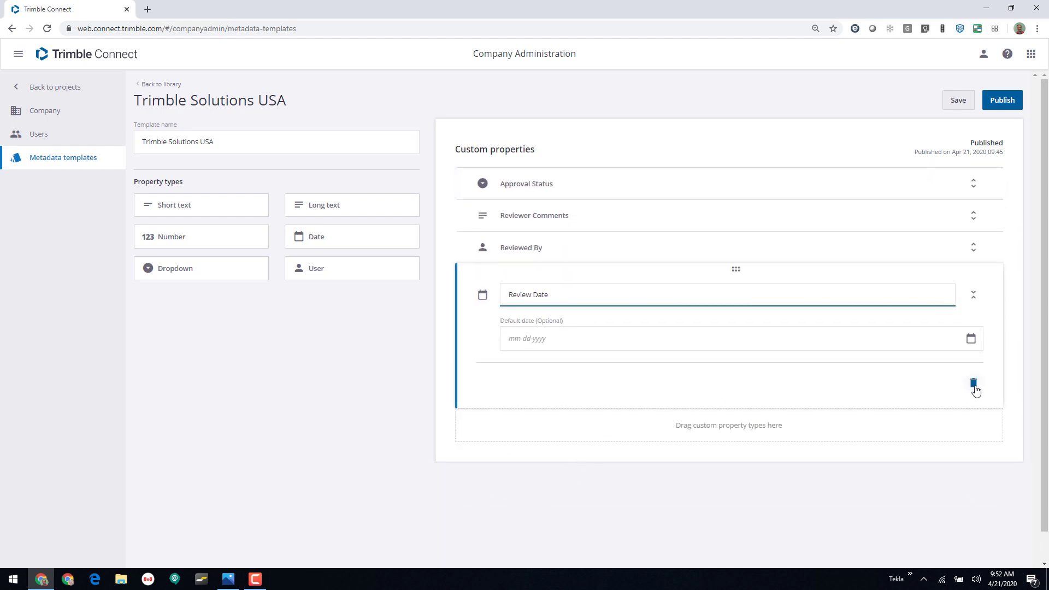
pyautogui.click(974, 384)
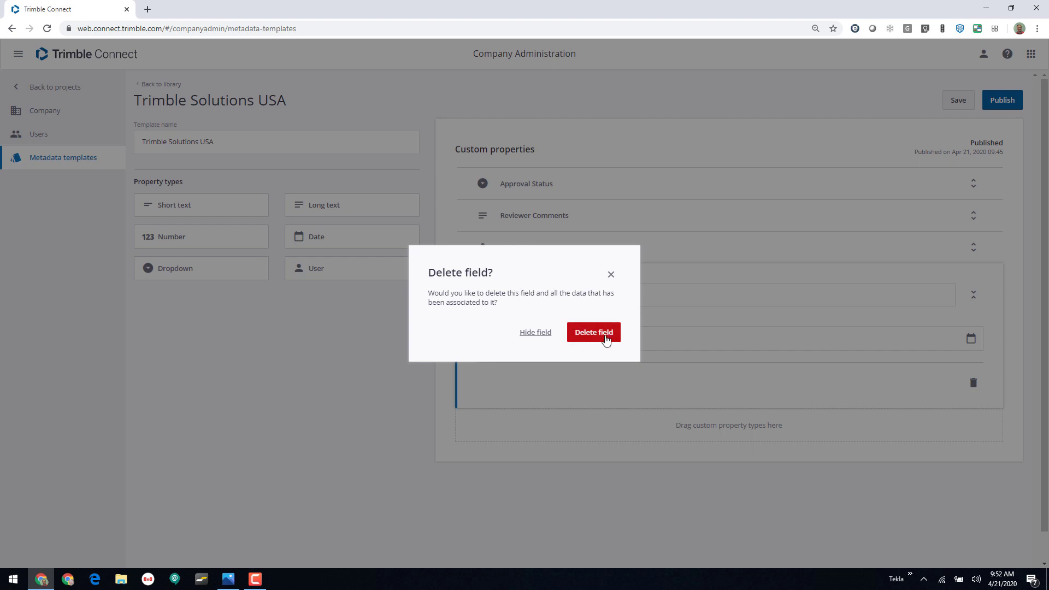
pyautogui.click(535, 333)
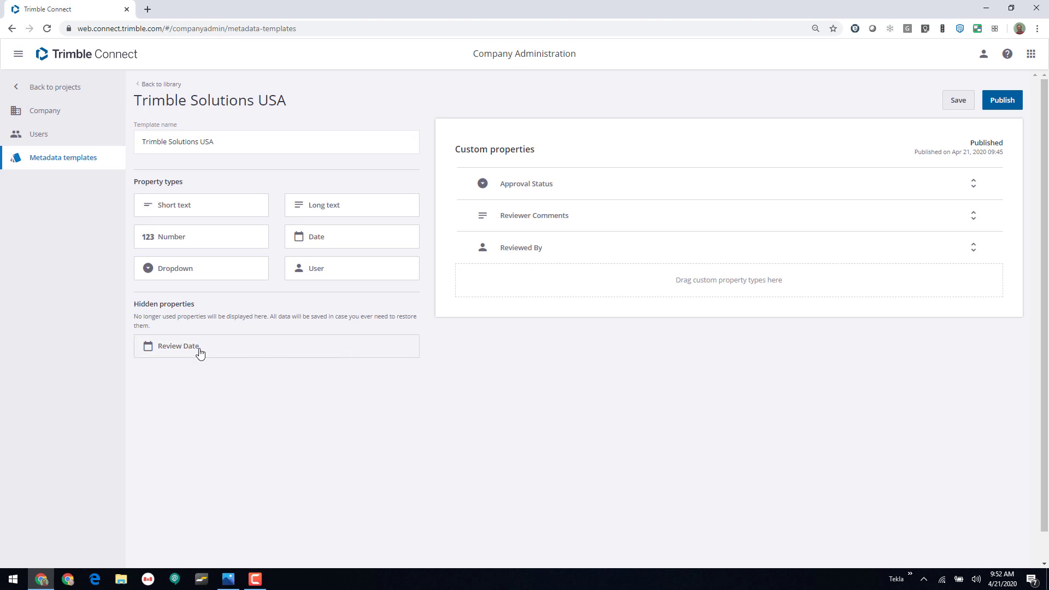
pyautogui.moveTo(209, 353); pyautogui.dragTo(607, 291)
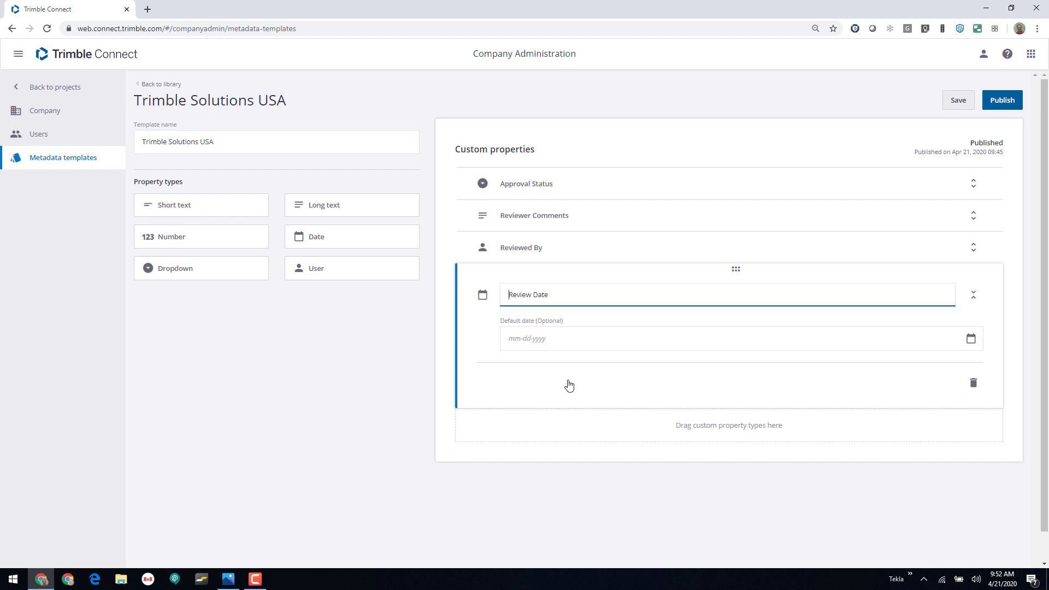
pyautogui.click(959, 101)
pyautogui.click(961, 104)
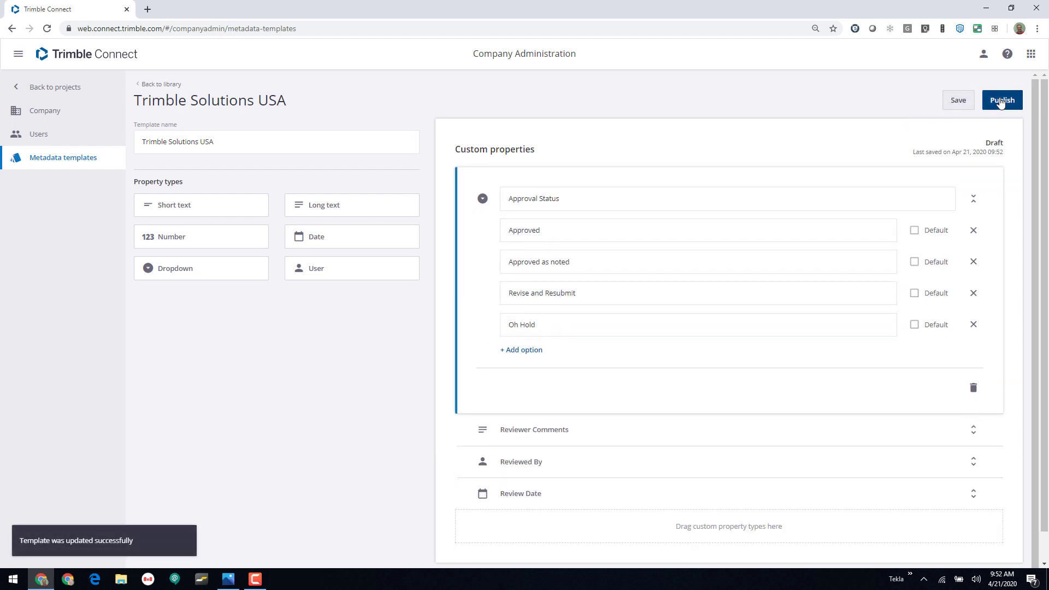